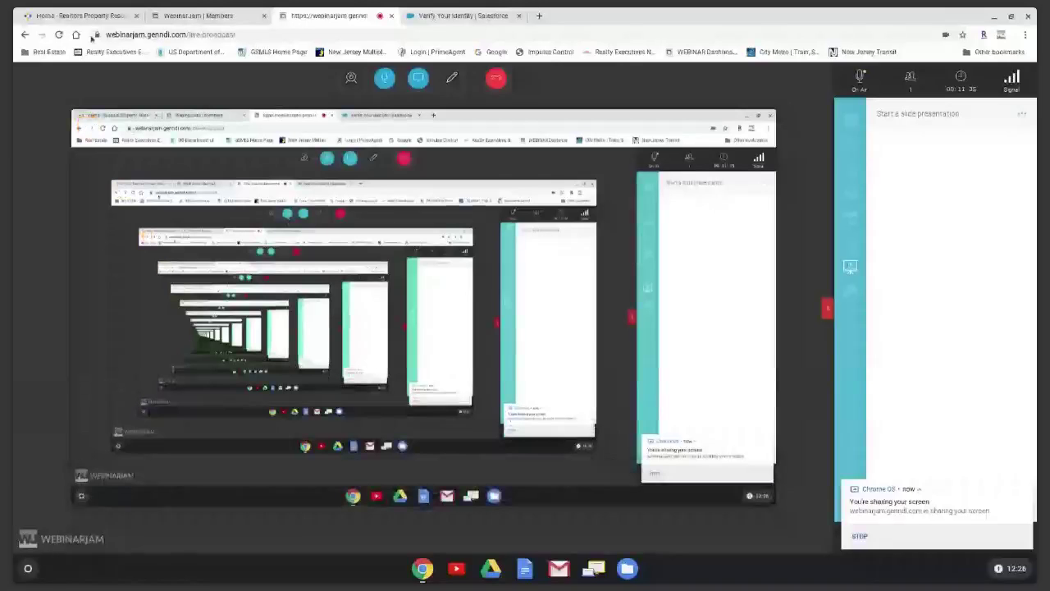
Switch to the Realtors Property Resource site and search all properties for the suggested Fairfield Avenue address.
{"action": "left_click", "coordinate": [69, 16]}
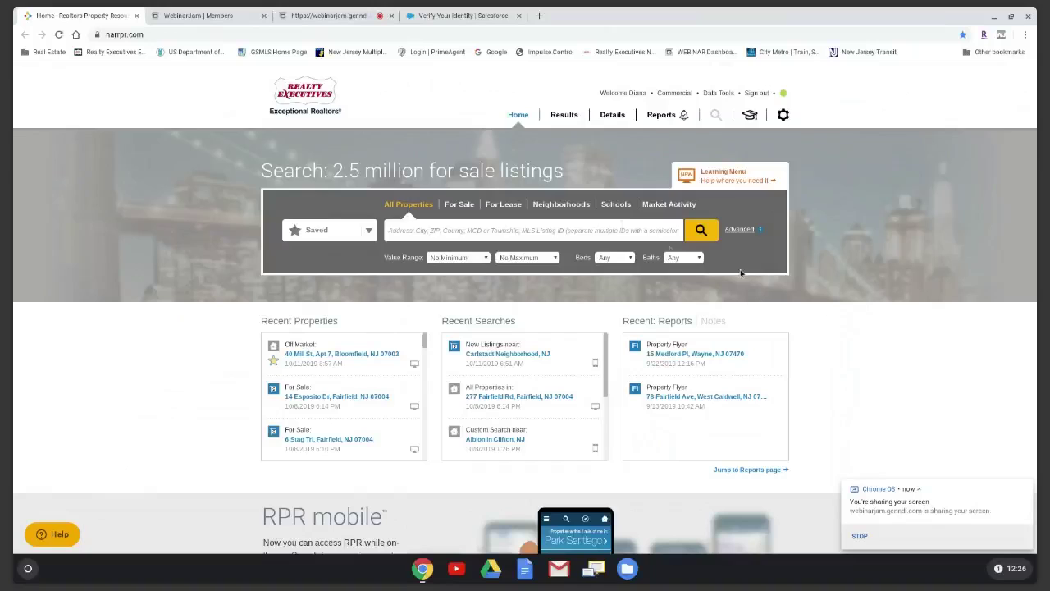
{"action": "left_click", "coordinate": [547, 231]}
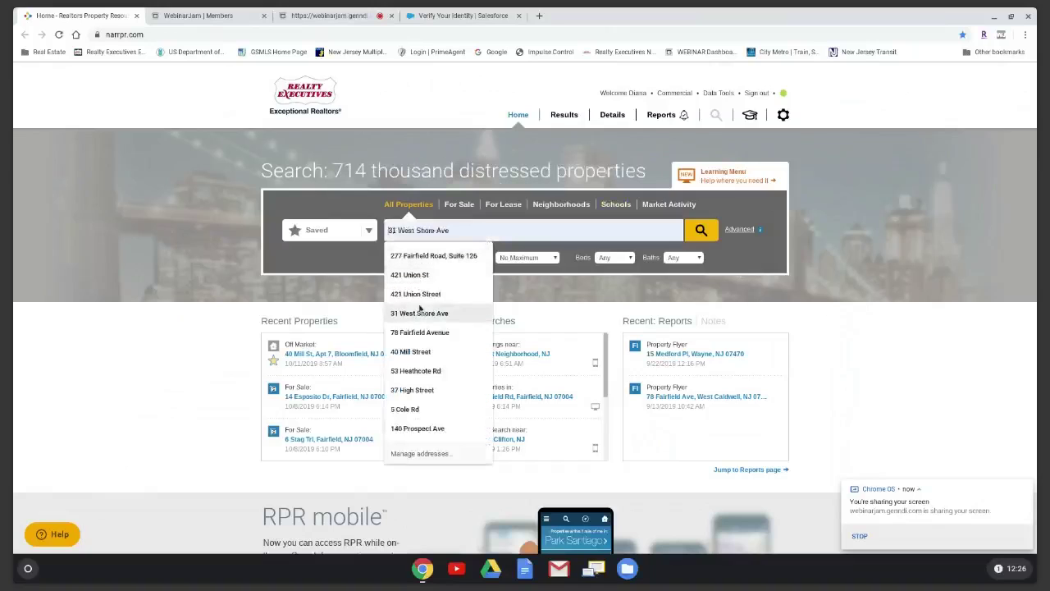
{"action": "left_click", "coordinate": [405, 333]}
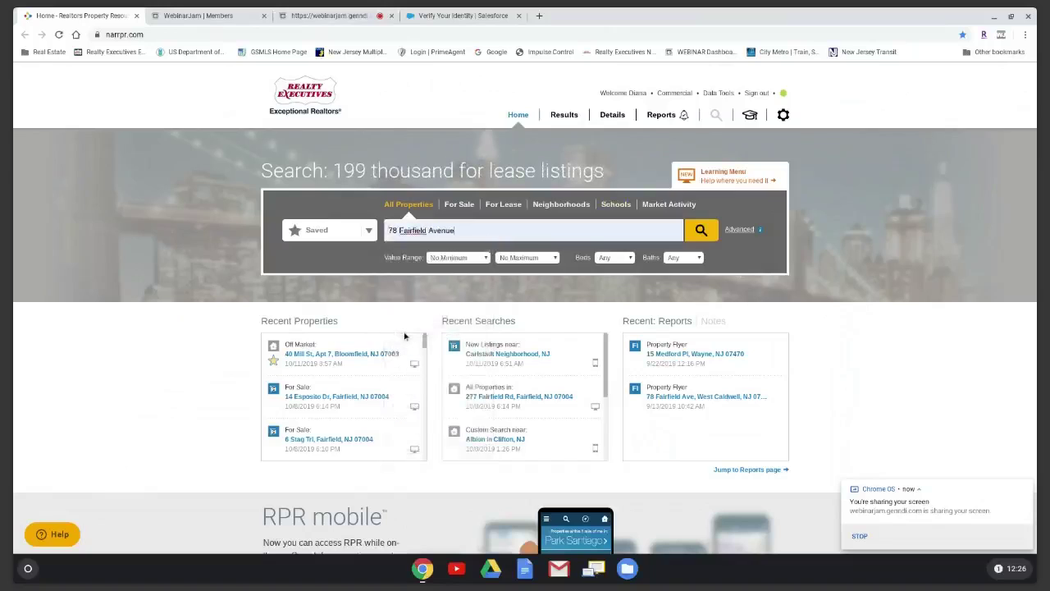
{"action": "left_click", "coordinate": [489, 232]}
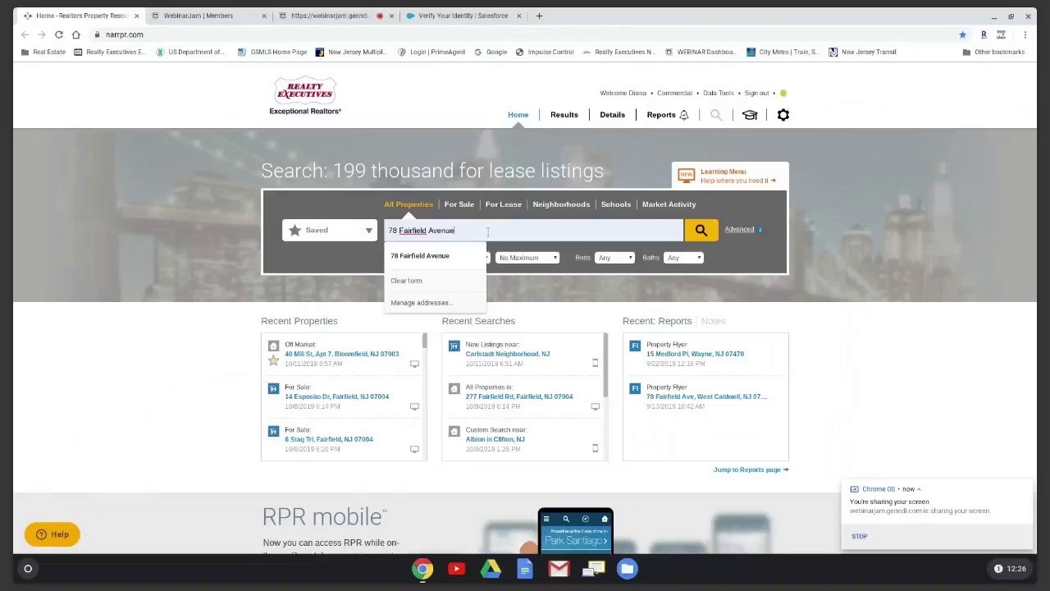
{"action": "left_click", "coordinate": [699, 232]}
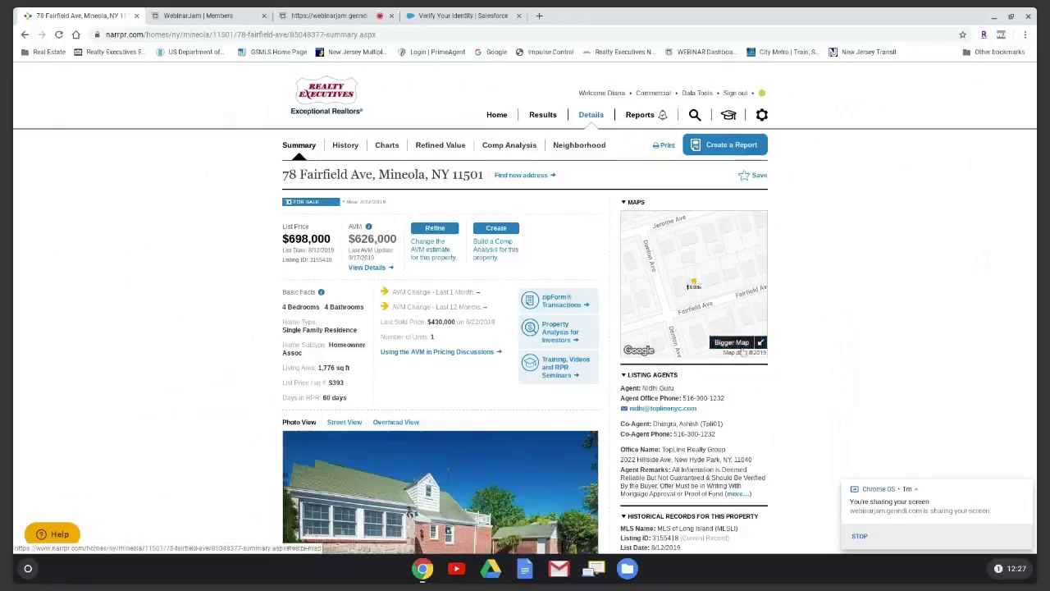
Enlarge the property's map and widen its coverage to include the homes on the surrounding streets.
{"action": "left_click", "coordinate": [731, 343]}
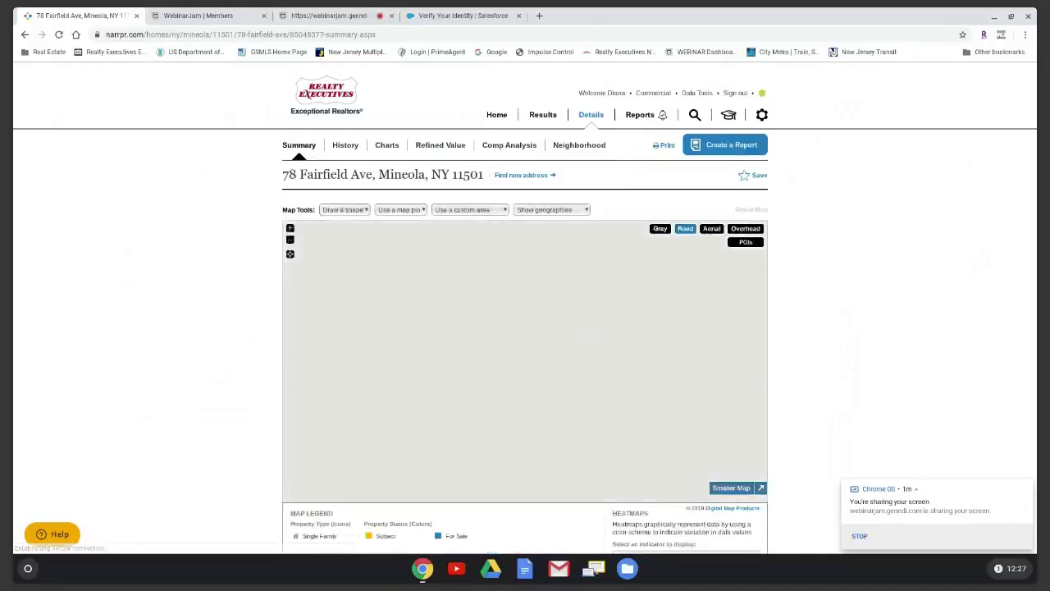
{"action": "scroll", "coordinate": [800, 373], "scroll_direction": "down", "scroll_amount": 2}
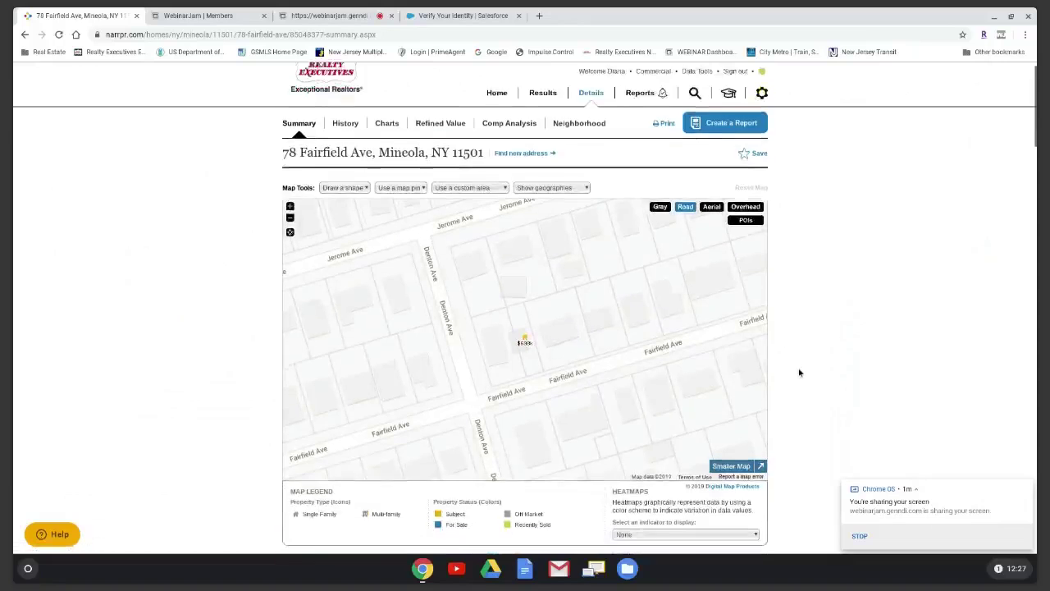
{"action": "scroll", "coordinate": [417, 286], "scroll_direction": "up", "scroll_amount": 1}
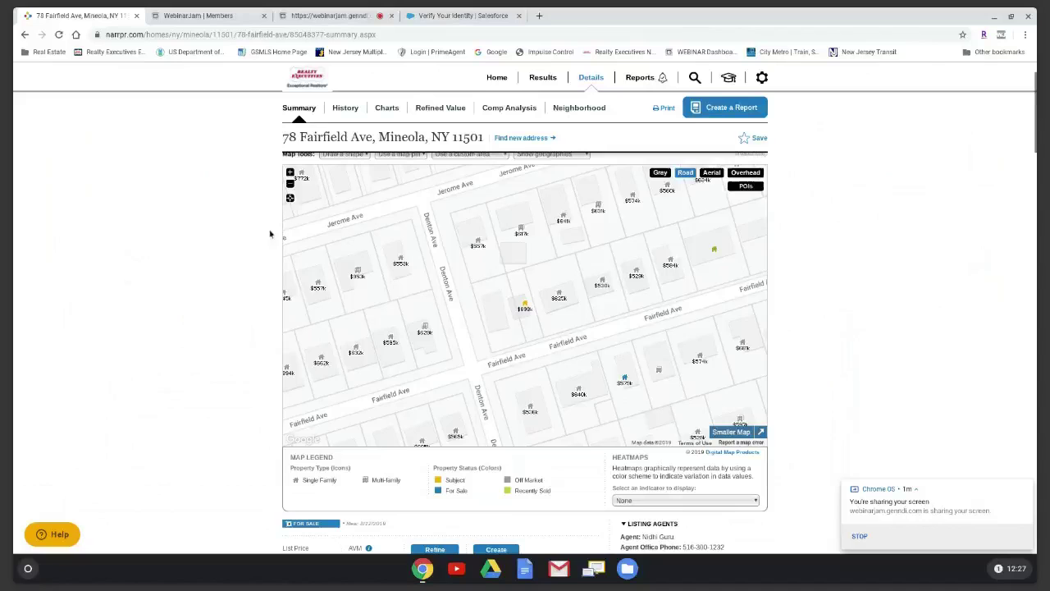
{"action": "left_click", "coordinate": [290, 186]}
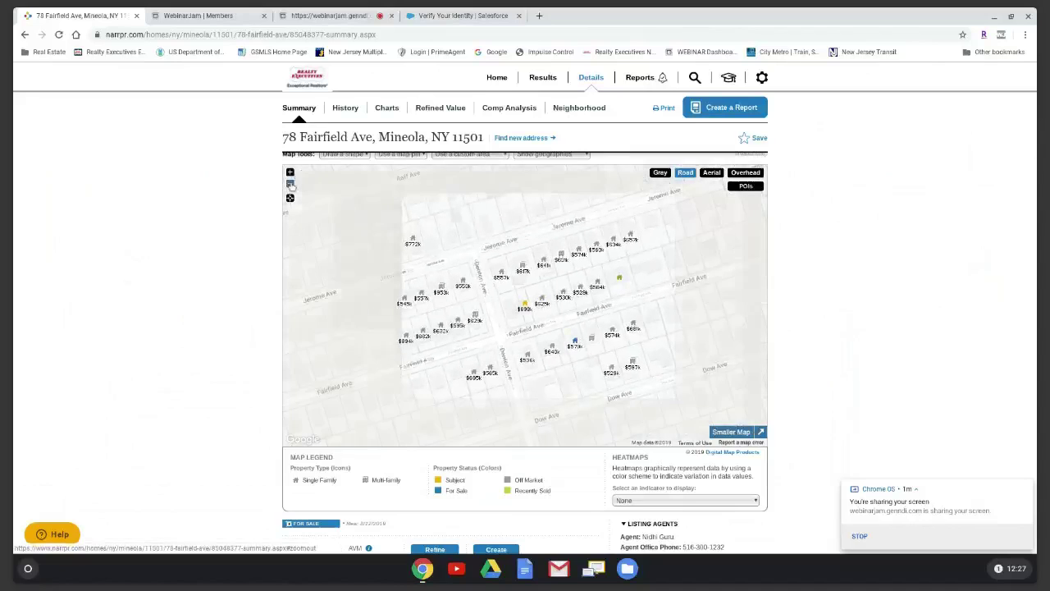
{"action": "left_click", "coordinate": [290, 185]}
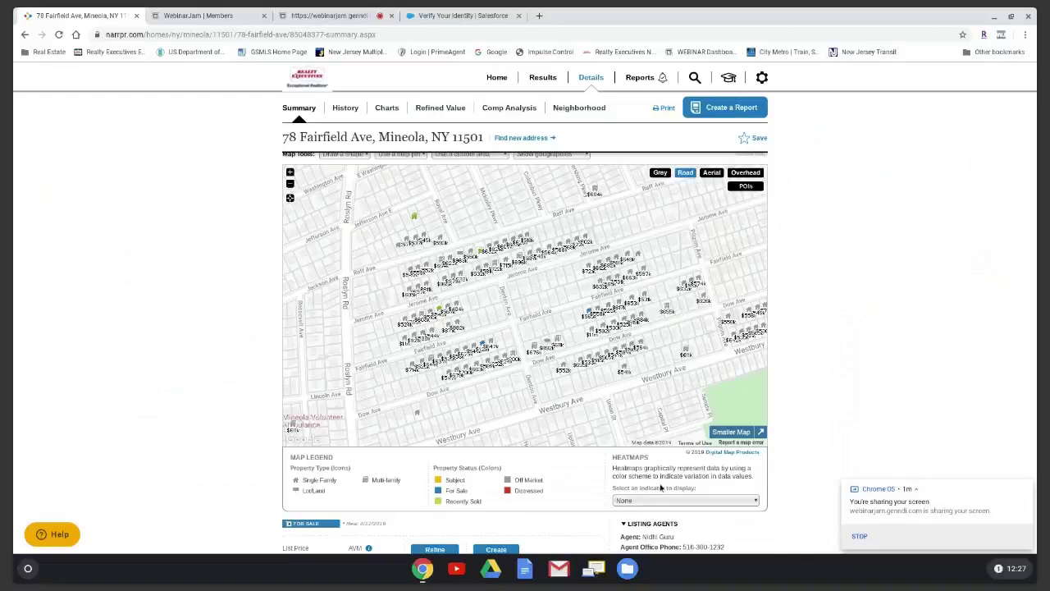
Display the Flood Zones heatmap on the enlarged property map.
{"action": "left_click", "coordinate": [743, 500]}
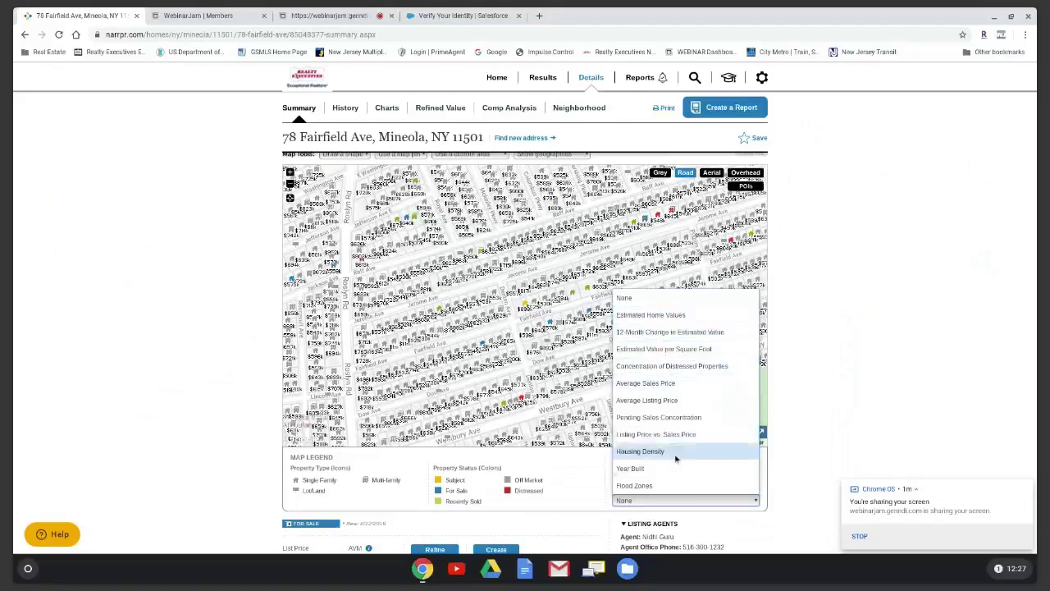
{"action": "left_click", "coordinate": [649, 486]}
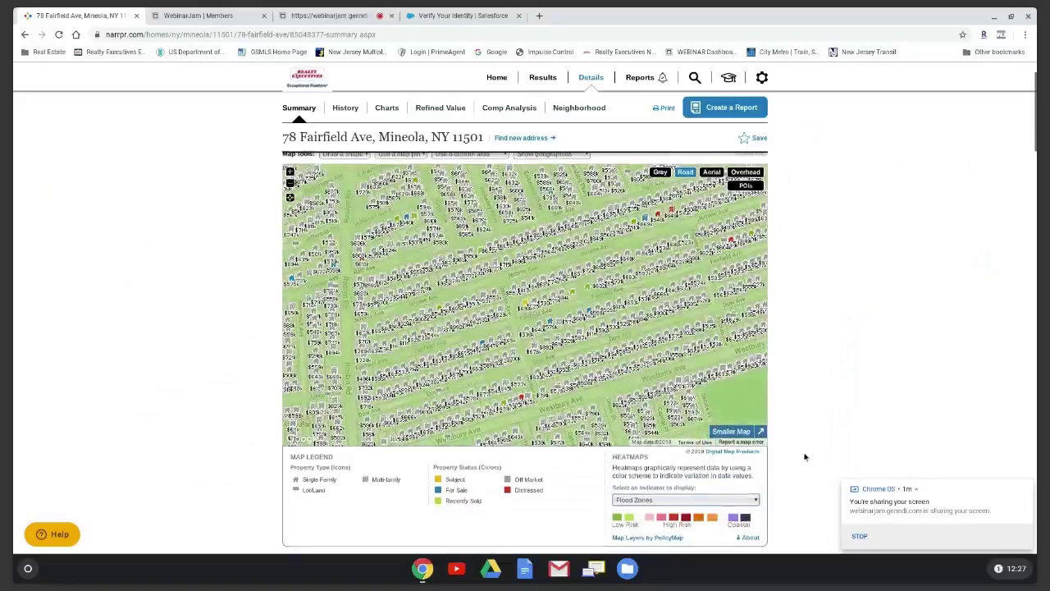
{"action": "scroll", "coordinate": [805, 456], "scroll_direction": "down", "scroll_amount": 1}
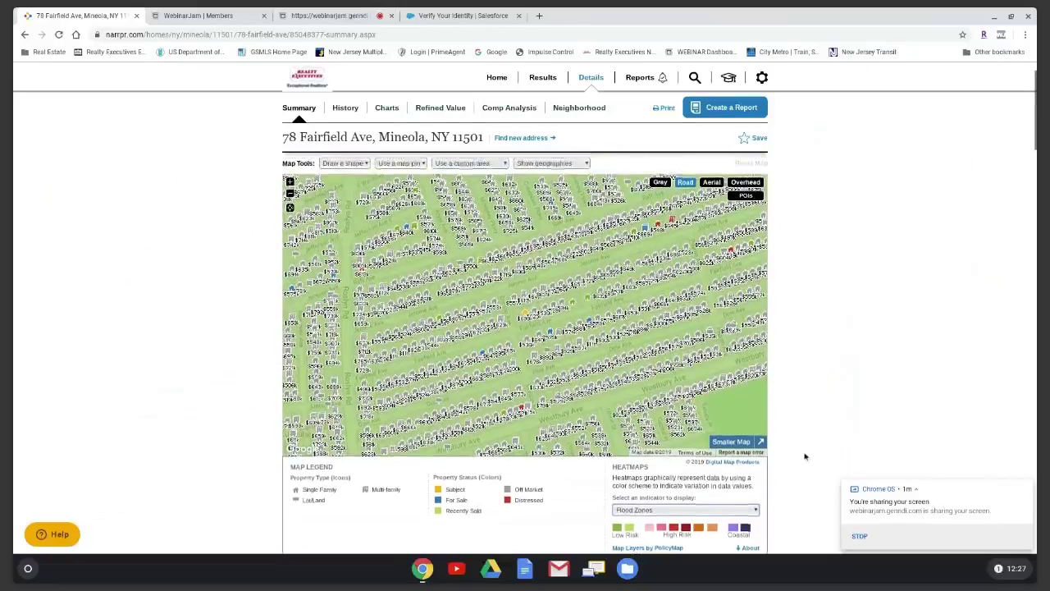
{"action": "scroll", "coordinate": [805, 456], "scroll_direction": "up", "scroll_amount": 1}
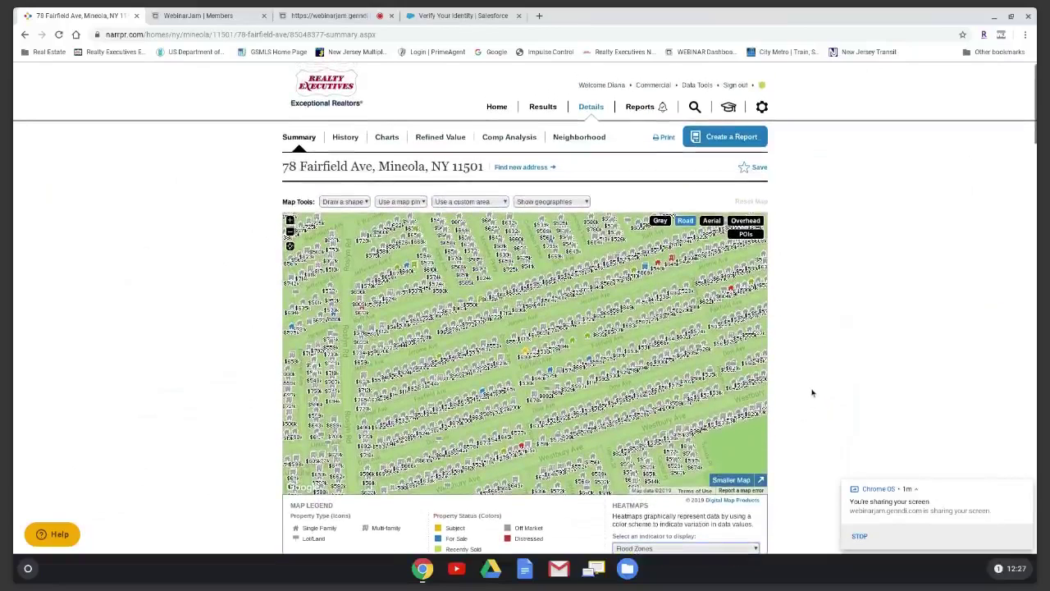
Return to the home page and open the off-market Livingston St property in Clifton from the recent properties.
{"action": "left_click", "coordinate": [496, 110]}
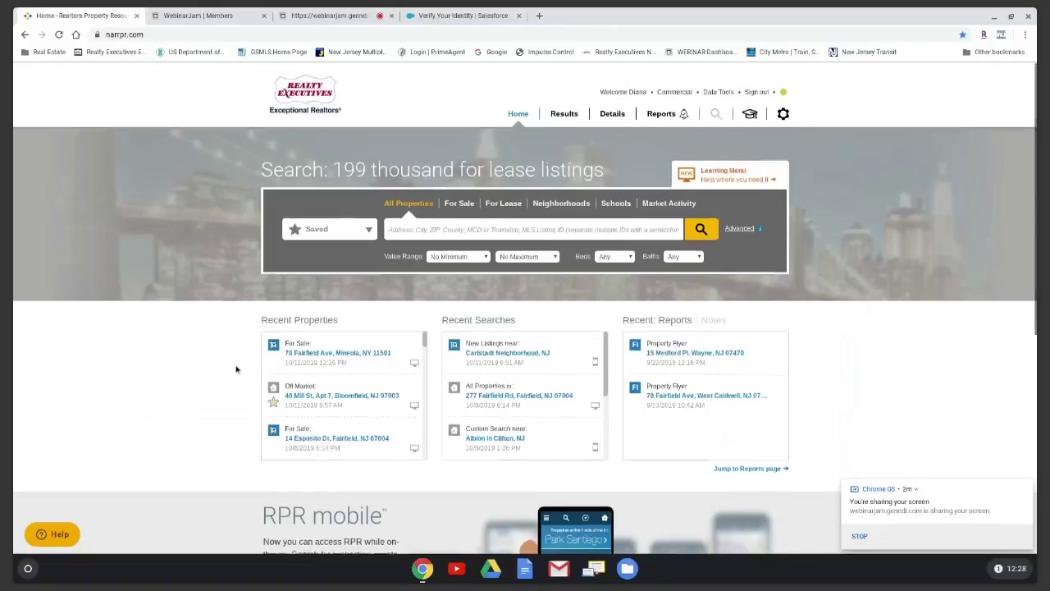
{"action": "scroll", "coordinate": [236, 368], "scroll_direction": "down", "scroll_amount": 1}
{"action": "scroll", "coordinate": [373, 349], "scroll_direction": "down", "scroll_amount": 2}
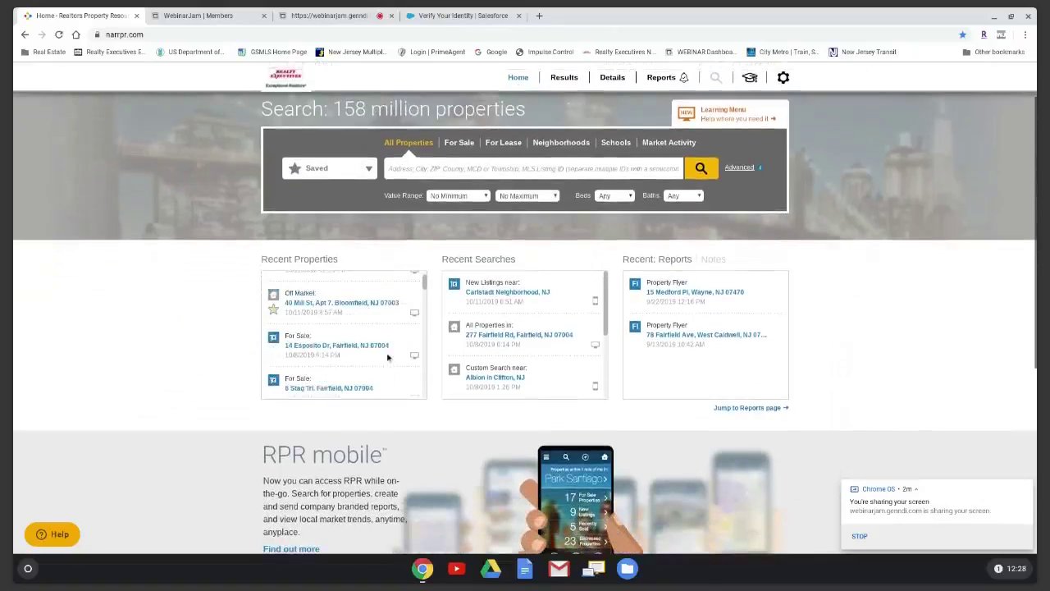
{"action": "scroll", "coordinate": [384, 357], "scroll_direction": "down", "scroll_amount": 2}
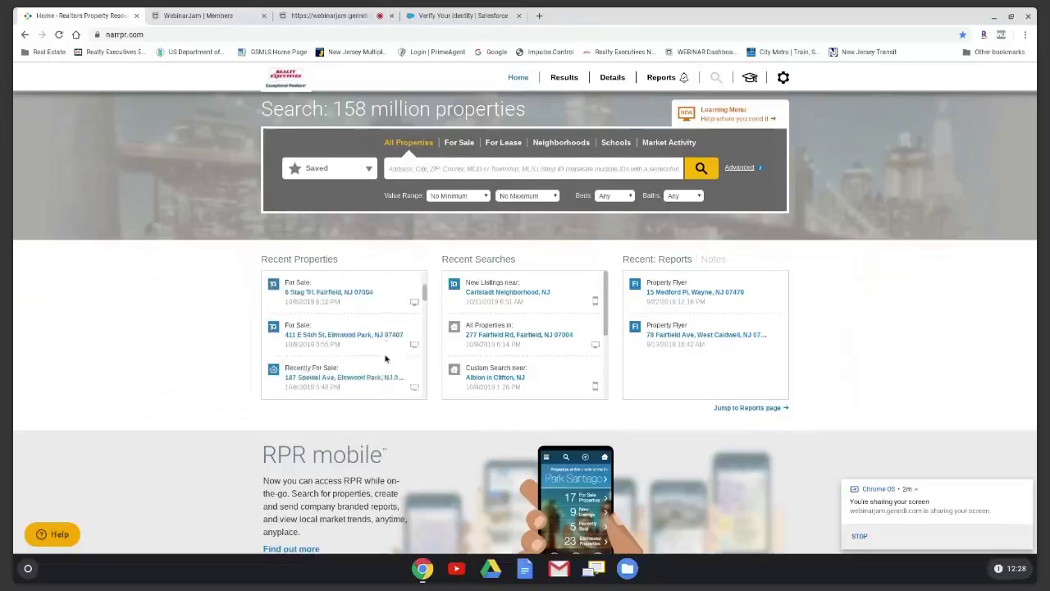
{"action": "scroll", "coordinate": [379, 355], "scroll_direction": "down", "scroll_amount": 1}
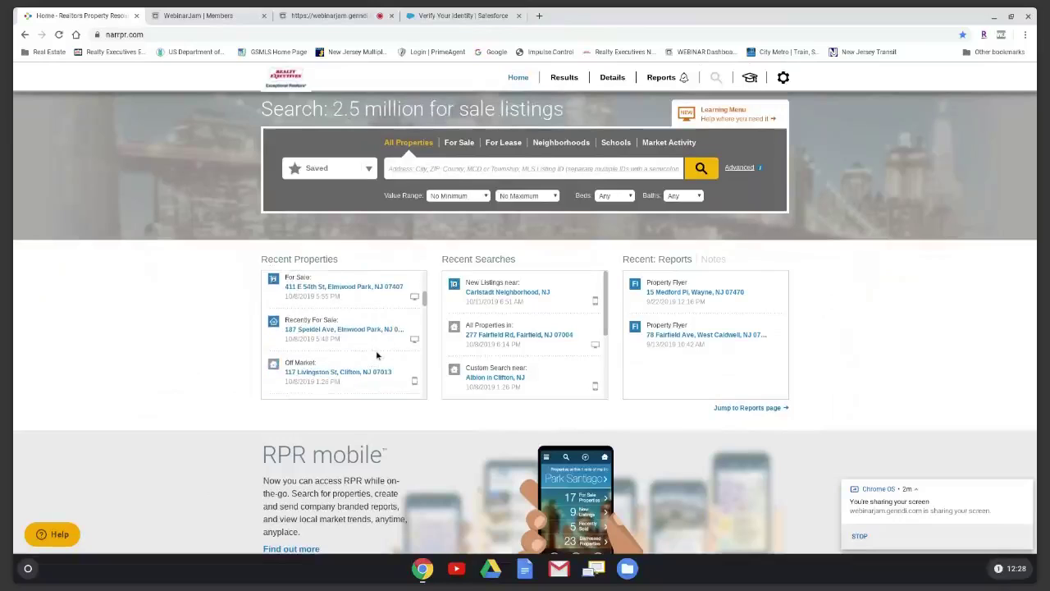
{"action": "scroll", "coordinate": [376, 354], "scroll_direction": "down", "scroll_amount": 2}
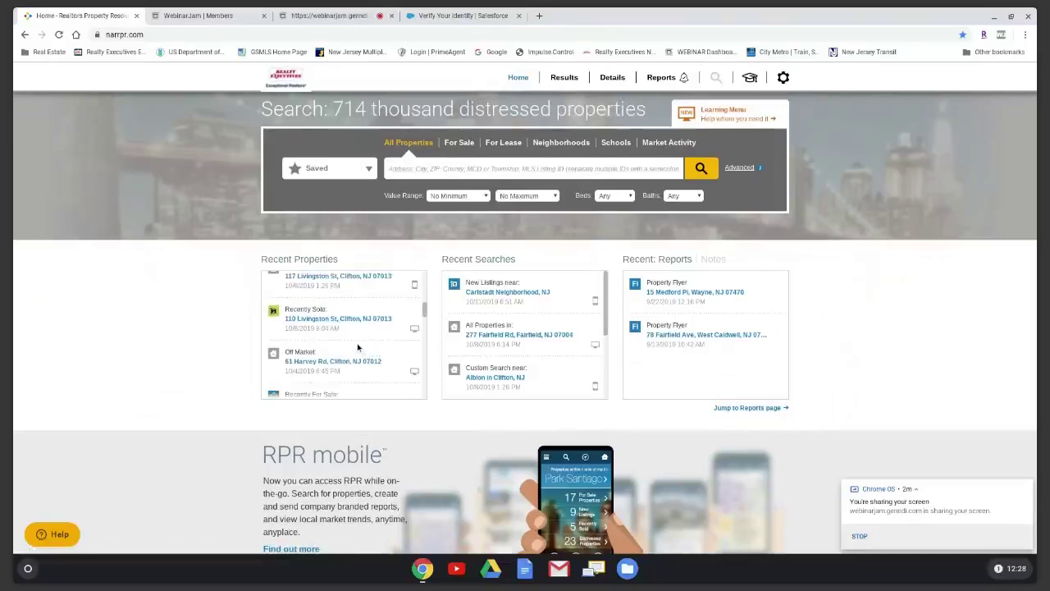
{"action": "left_click", "coordinate": [306, 295]}
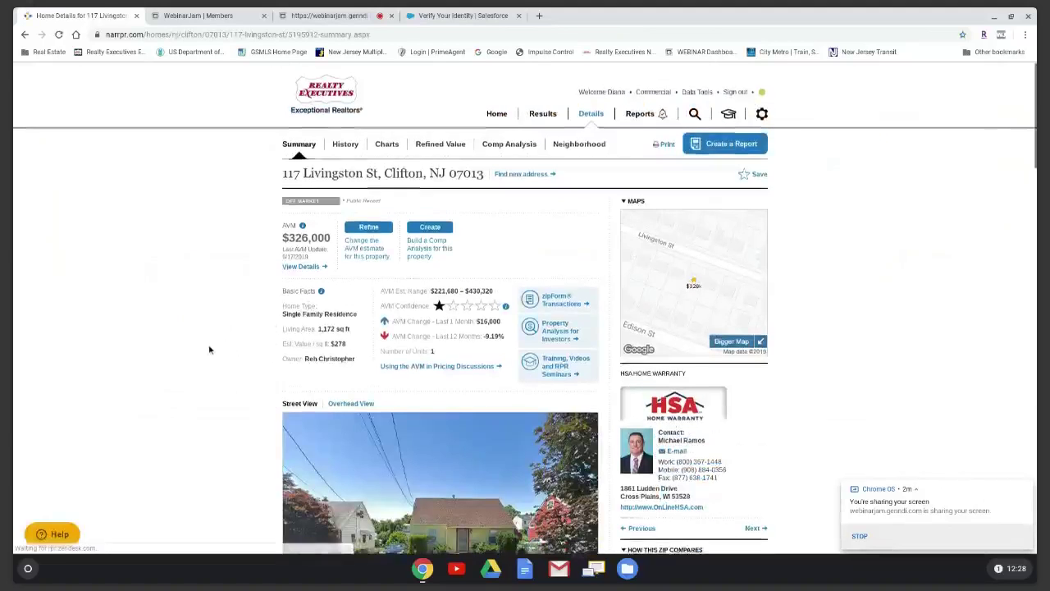
Examine the property's summary, including street view, home facts, value chart, schools, mortgage records and tax information.
{"action": "scroll", "coordinate": [206, 348], "scroll_direction": "down", "scroll_amount": 3}
{"action": "scroll", "coordinate": [189, 345], "scroll_direction": "down", "scroll_amount": 3}
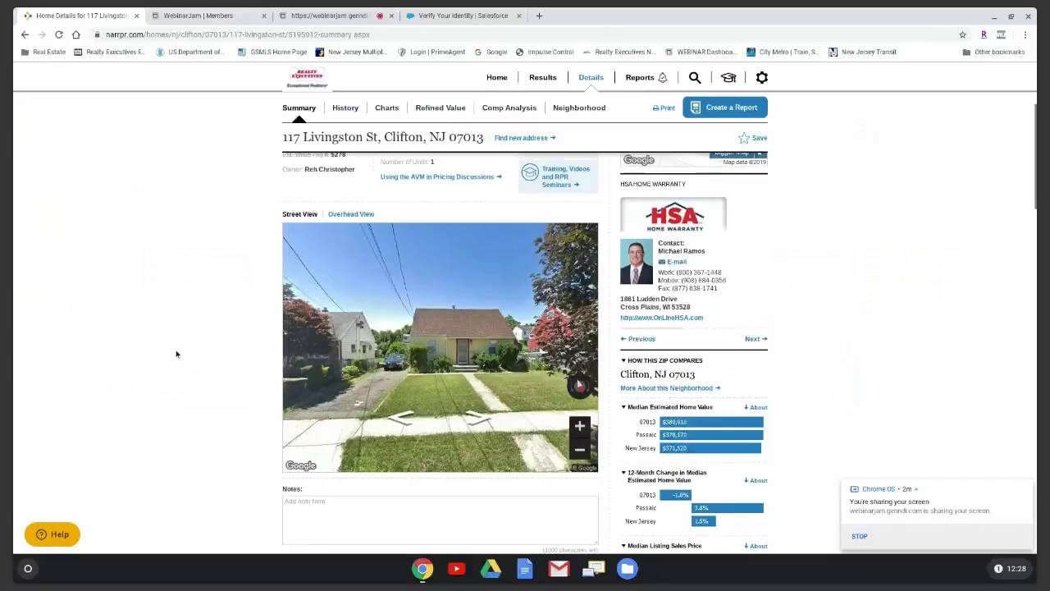
{"action": "scroll", "coordinate": [175, 353], "scroll_direction": "down", "scroll_amount": 3}
{"action": "scroll", "coordinate": [175, 354], "scroll_direction": "down", "scroll_amount": 15}
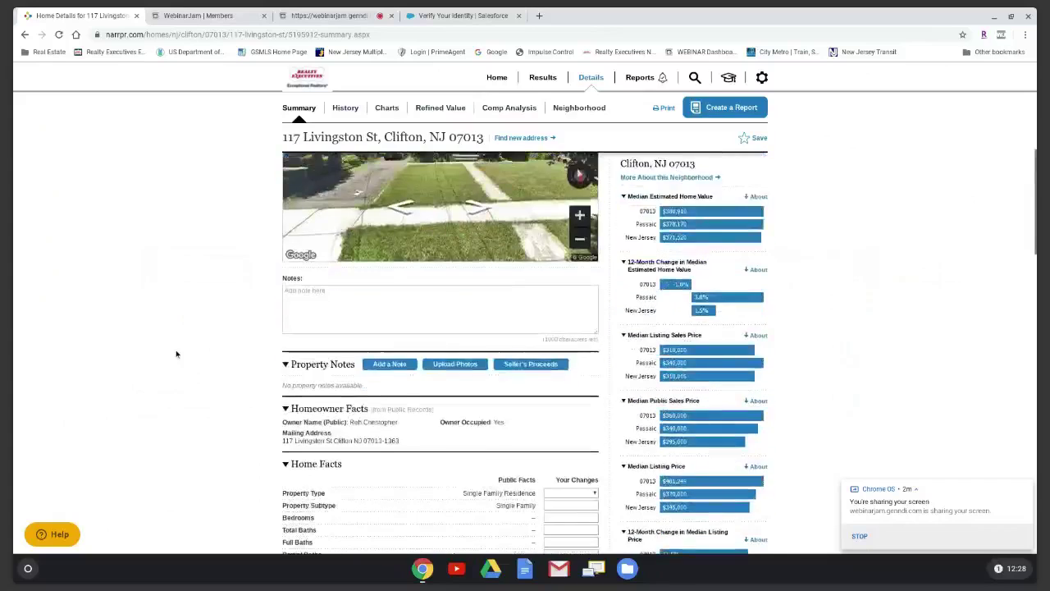
{"action": "scroll", "coordinate": [172, 356], "scroll_direction": "down", "scroll_amount": 4}
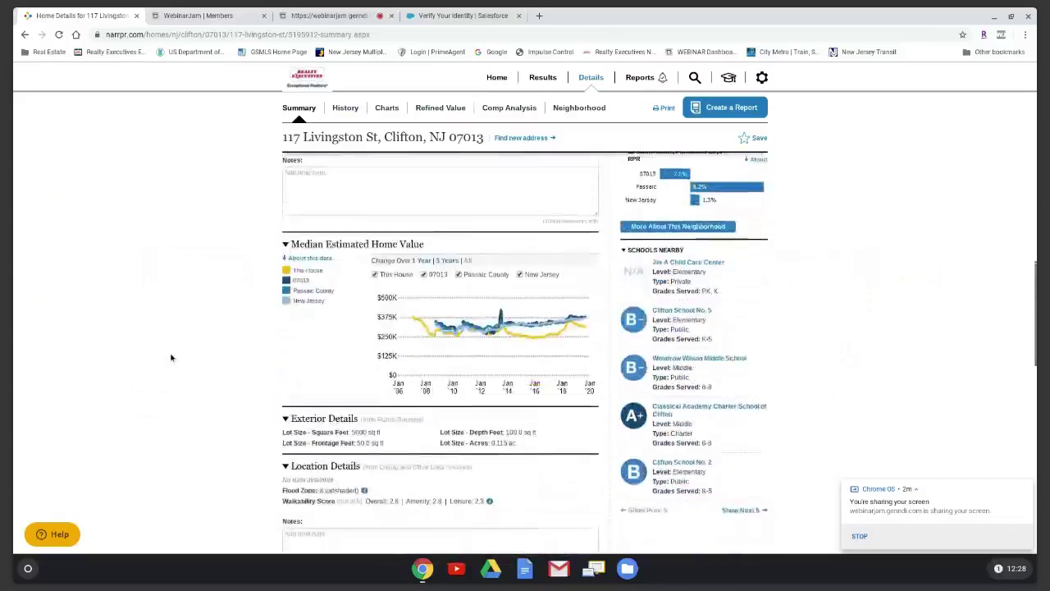
{"action": "scroll", "coordinate": [170, 357], "scroll_direction": "down", "scroll_amount": 9}
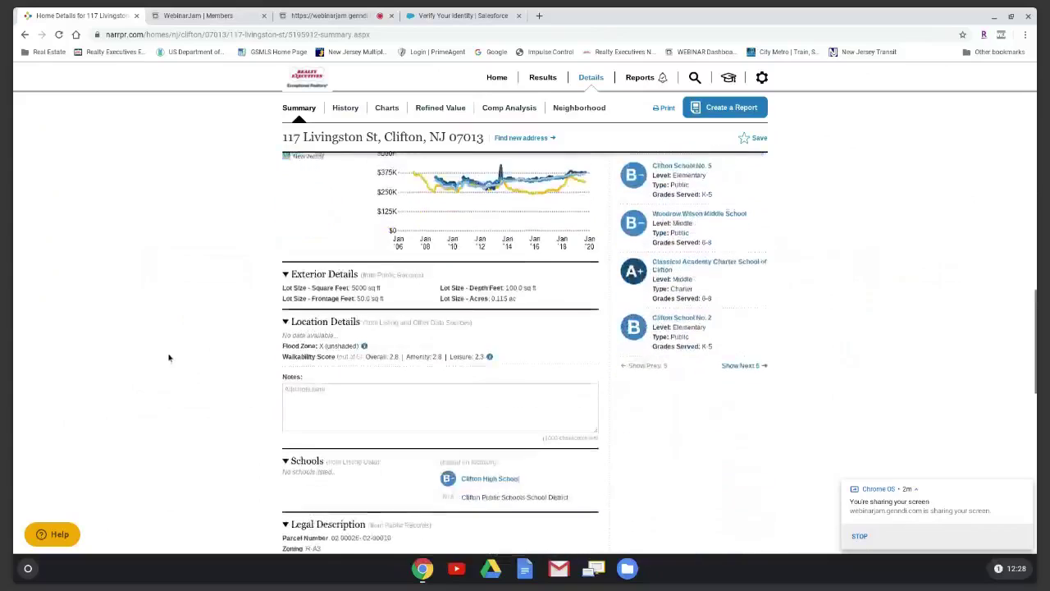
{"action": "scroll", "coordinate": [161, 359], "scroll_direction": "down", "scroll_amount": 8}
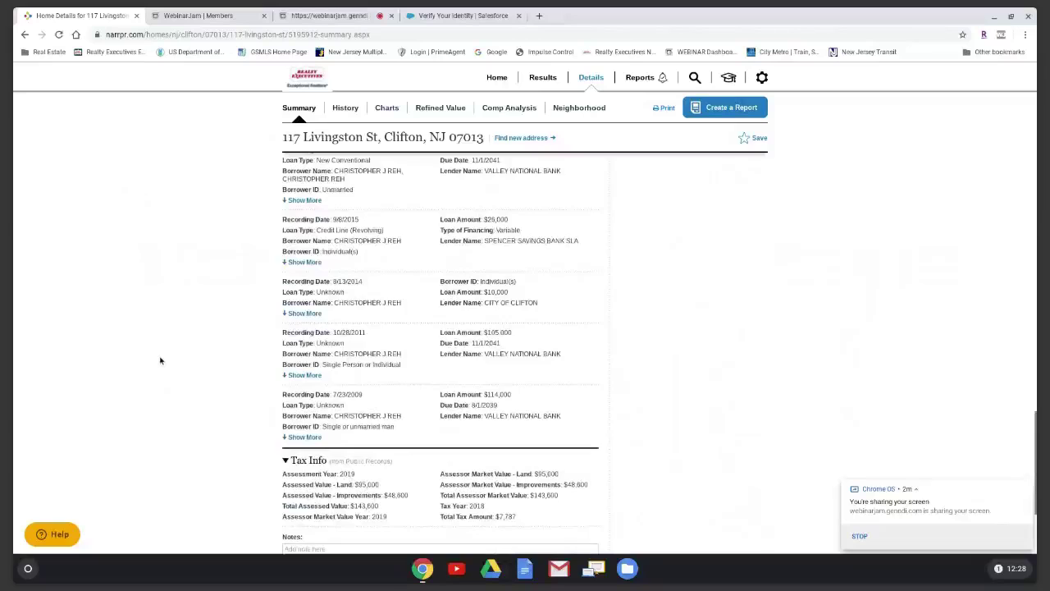
{"action": "scroll", "coordinate": [163, 357], "scroll_direction": "up", "scroll_amount": 15}
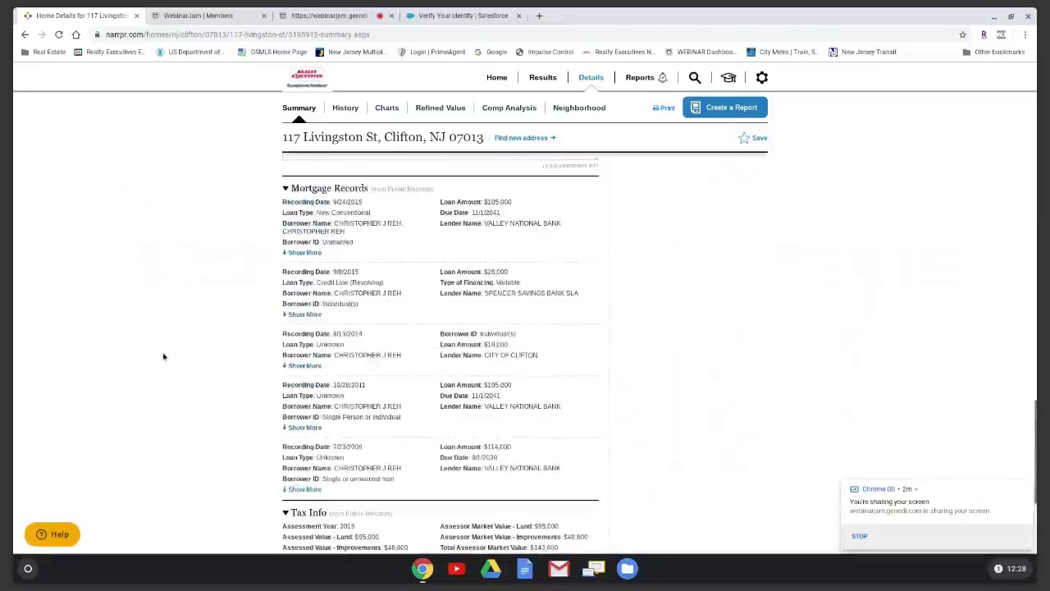
{"action": "scroll", "coordinate": [163, 356], "scroll_direction": "up", "scroll_amount": 15}
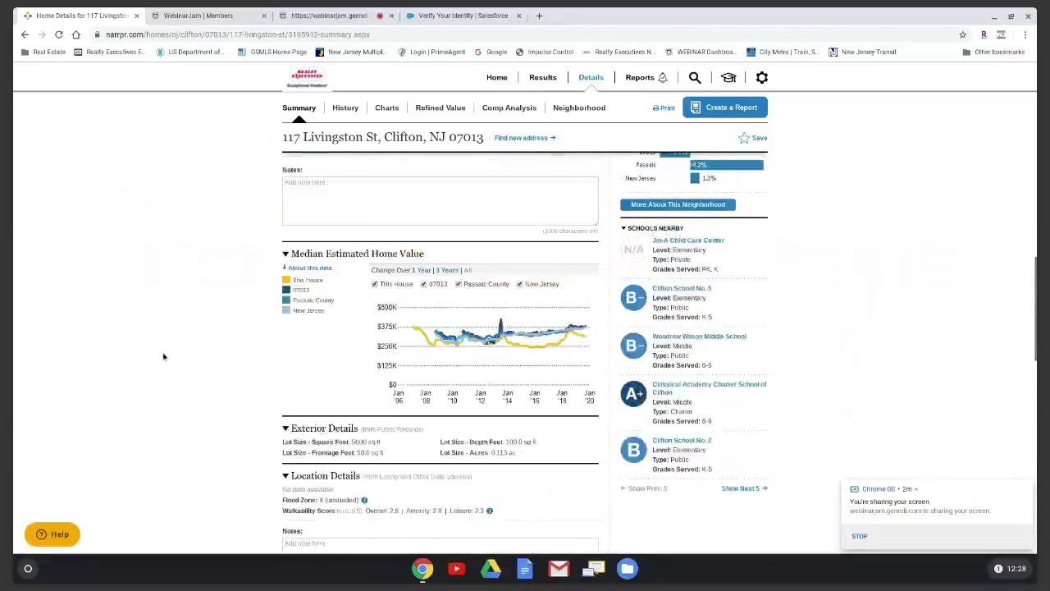
{"action": "scroll", "coordinate": [164, 356], "scroll_direction": "up", "scroll_amount": 3}
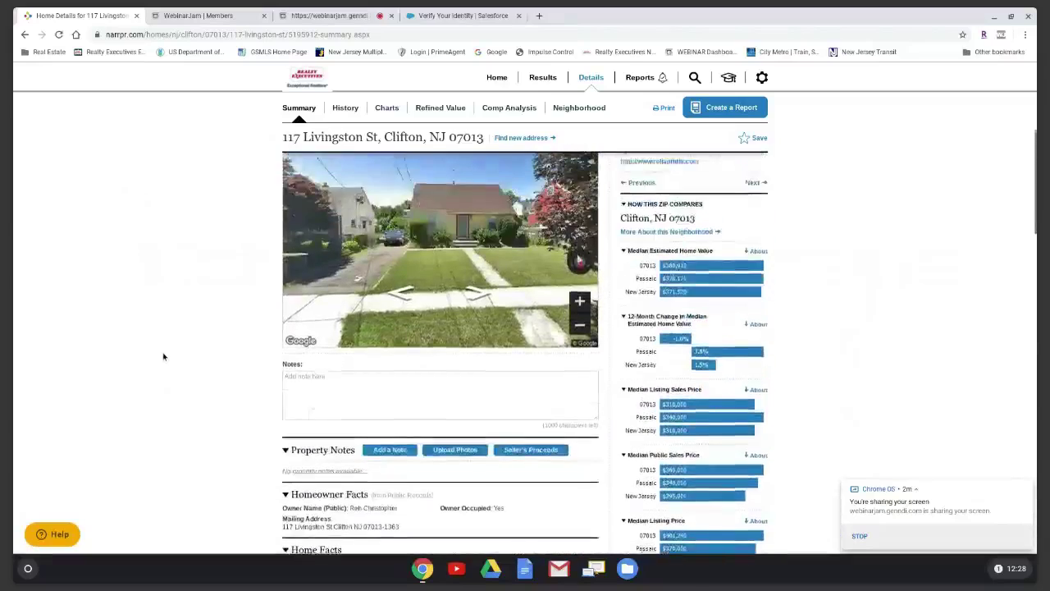
{"action": "scroll", "coordinate": [164, 357], "scroll_direction": "down", "scroll_amount": 1}
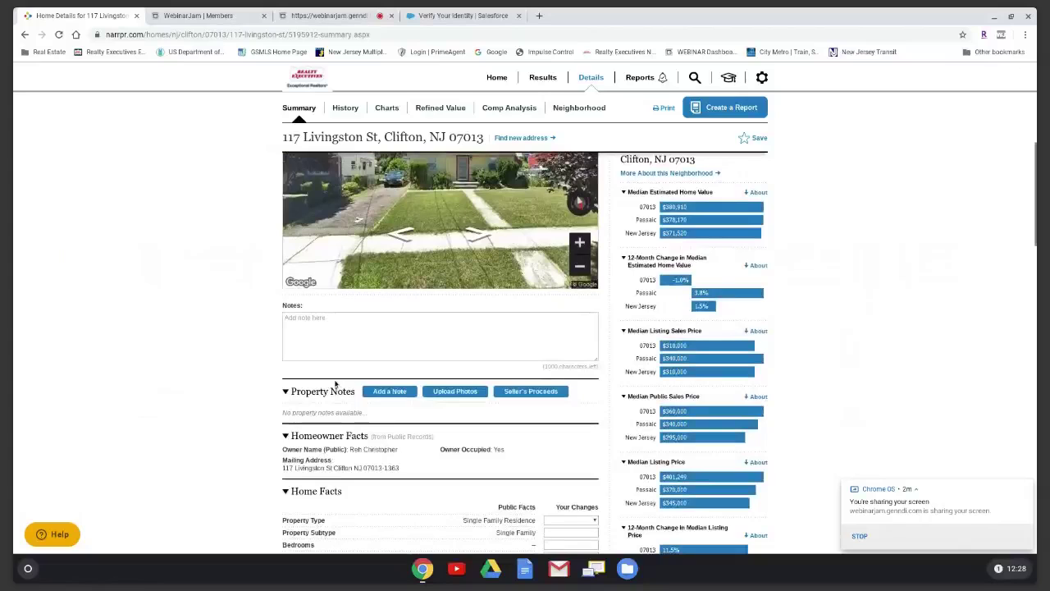
View the property's add-note form and its photo upload file picker, cancelling each without adding anything.
{"action": "left_click", "coordinate": [396, 399]}
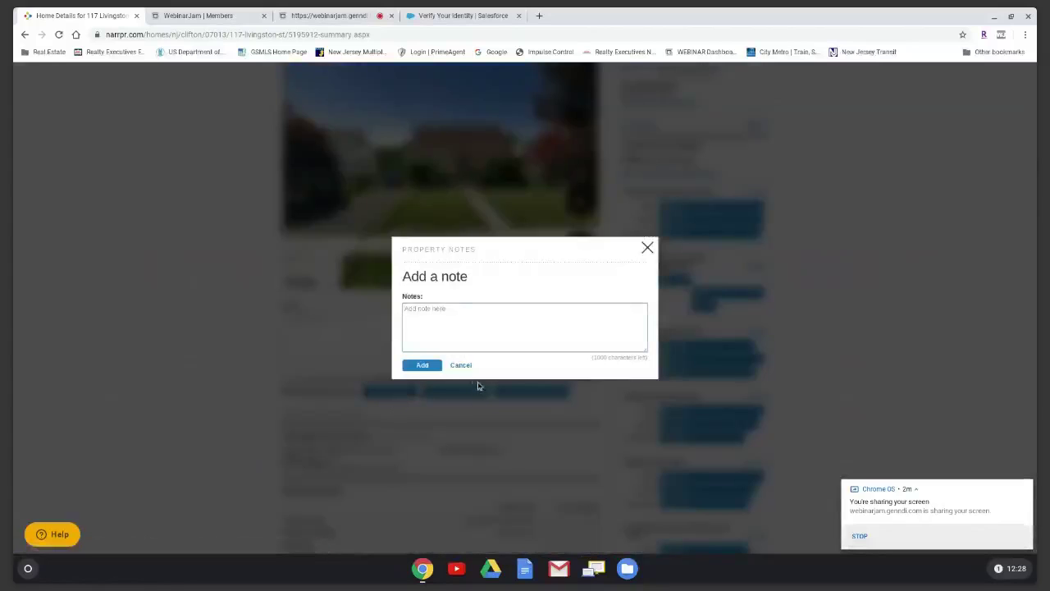
{"action": "left_click", "coordinate": [461, 365]}
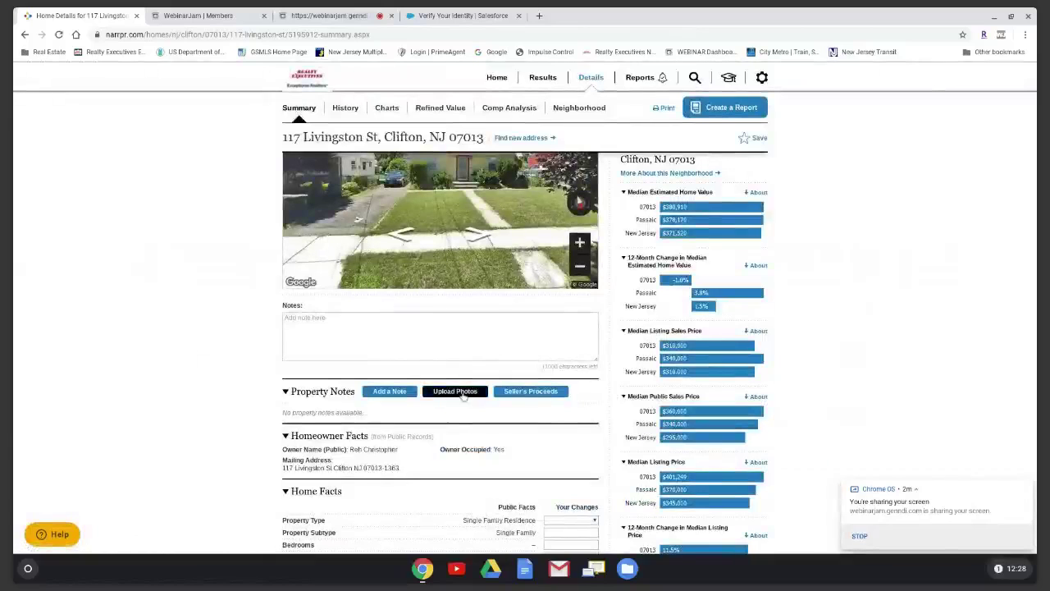
{"action": "left_click", "coordinate": [456, 392]}
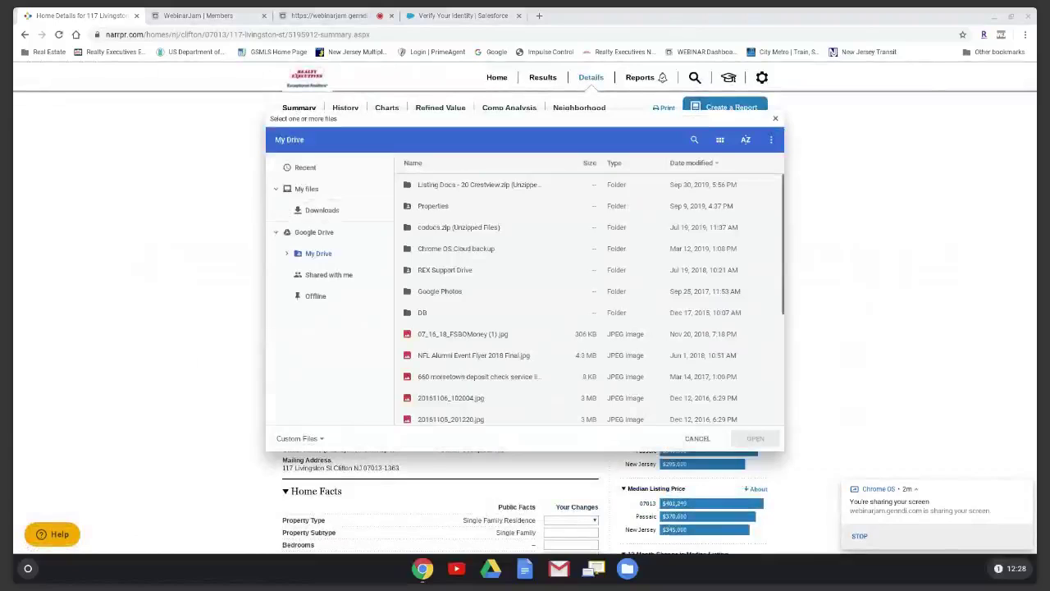
{"action": "left_click", "coordinate": [701, 439]}
{"action": "scroll", "coordinate": [196, 390], "scroll_direction": "up", "scroll_amount": 1}
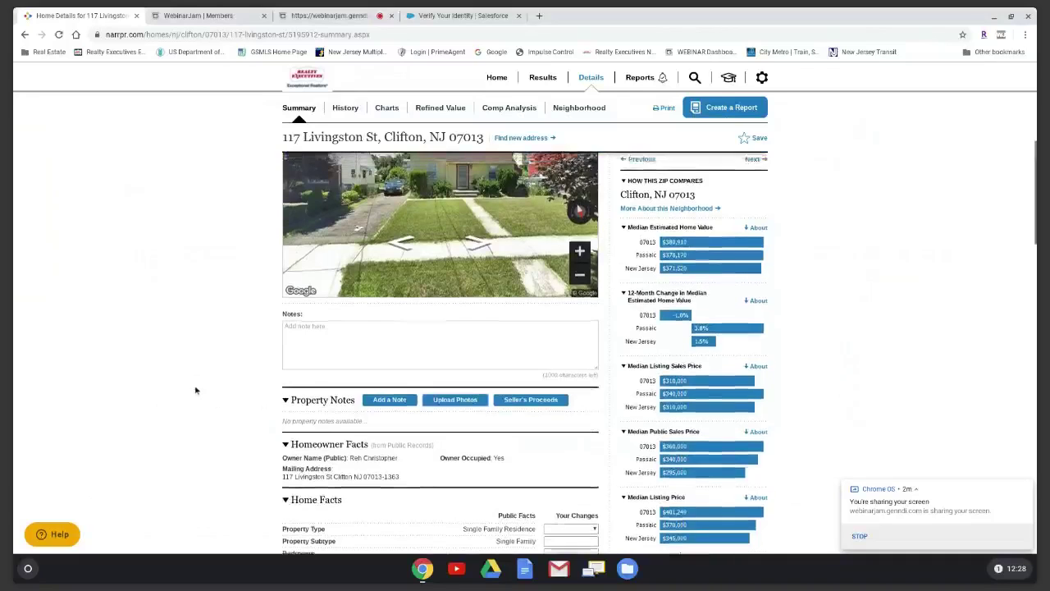
{"action": "scroll", "coordinate": [195, 391], "scroll_direction": "up", "scroll_amount": 2}
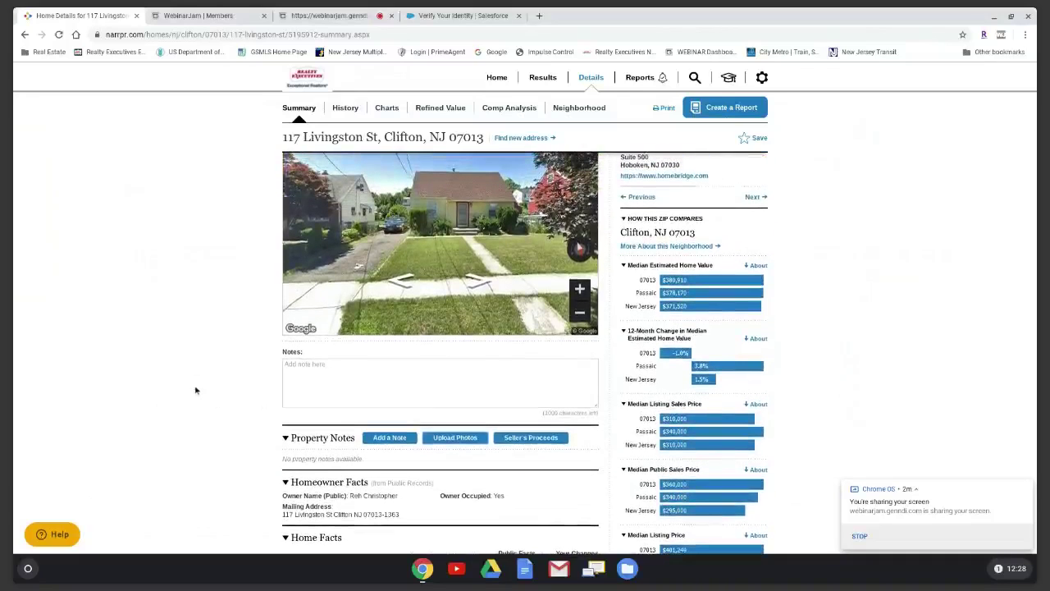
{"action": "scroll", "coordinate": [195, 391], "scroll_direction": "up", "scroll_amount": 2}
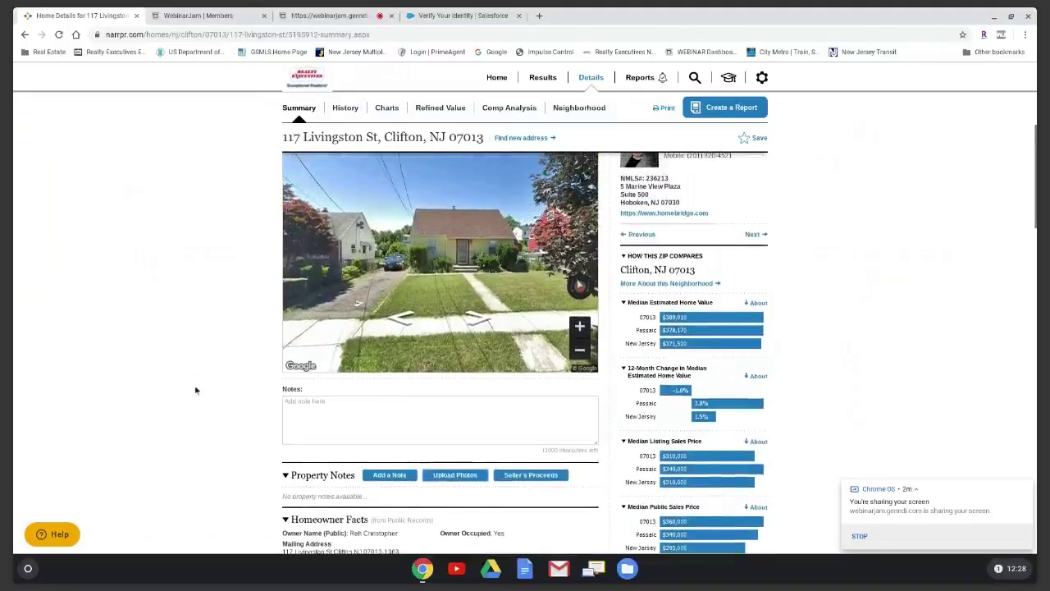
View the Livingston St property's Seller's Proceeds form and close it without entering any estimates.
{"action": "scroll", "coordinate": [195, 391], "scroll_direction": "up", "scroll_amount": 1}
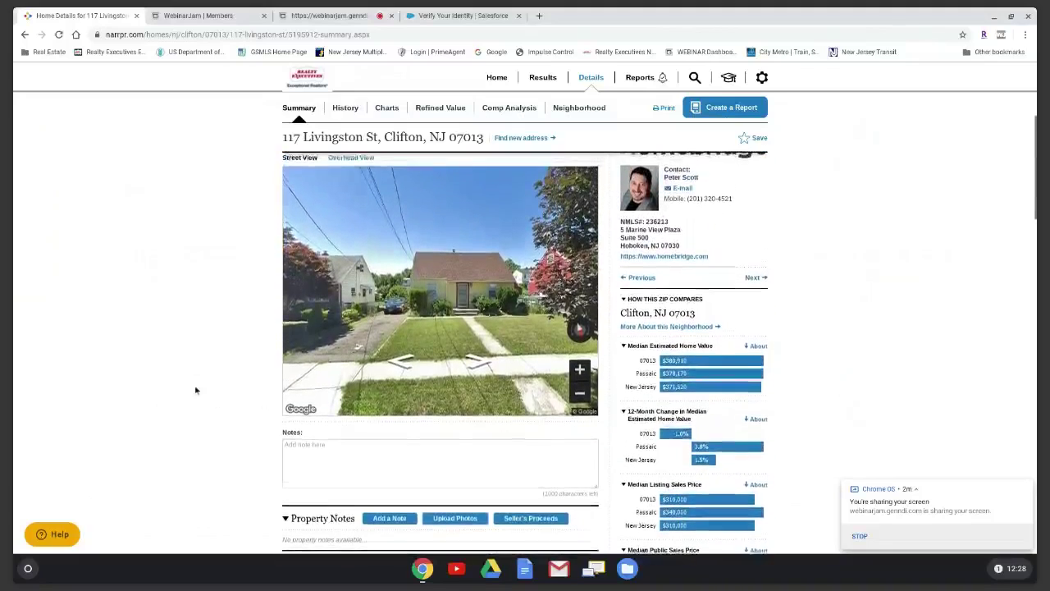
{"action": "scroll", "coordinate": [195, 392], "scroll_direction": "down", "scroll_amount": 2}
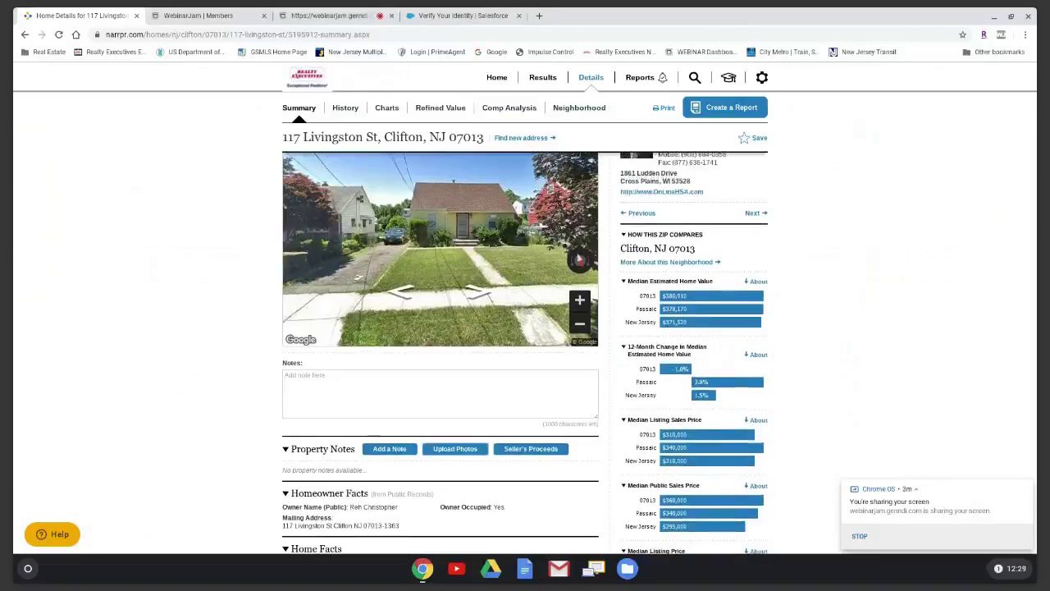
{"action": "left_click", "coordinate": [533, 450]}
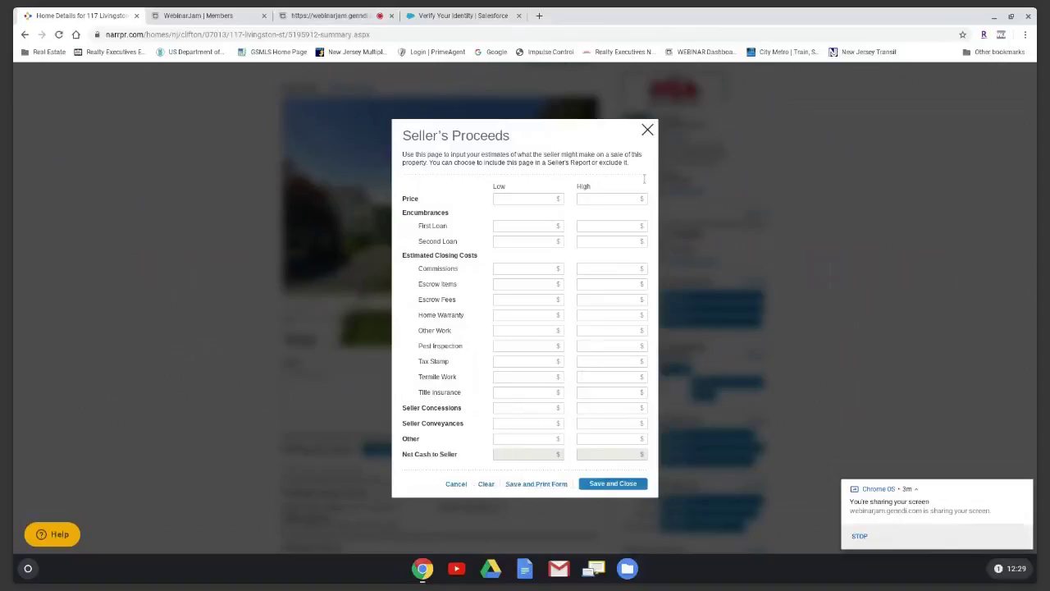
{"action": "left_click", "coordinate": [647, 130]}
{"action": "scroll", "coordinate": [191, 306], "scroll_direction": "up", "scroll_amount": 2}
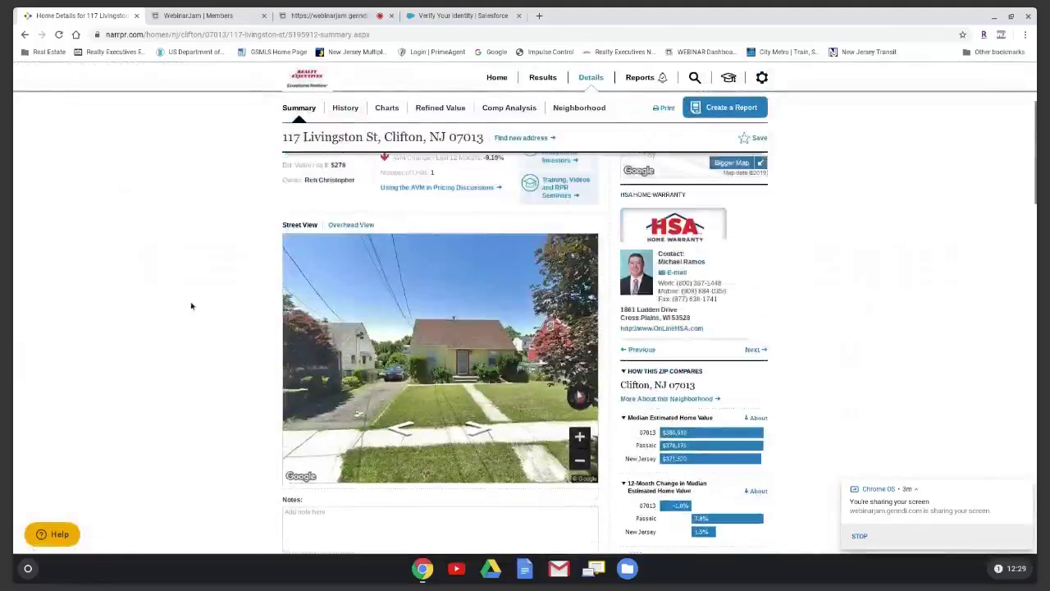
Leave the property for the home page, open the 0.5 mile radius Carlstadt search, and examine its listings and zip code comparison charts.
{"action": "left_click", "coordinate": [495, 80]}
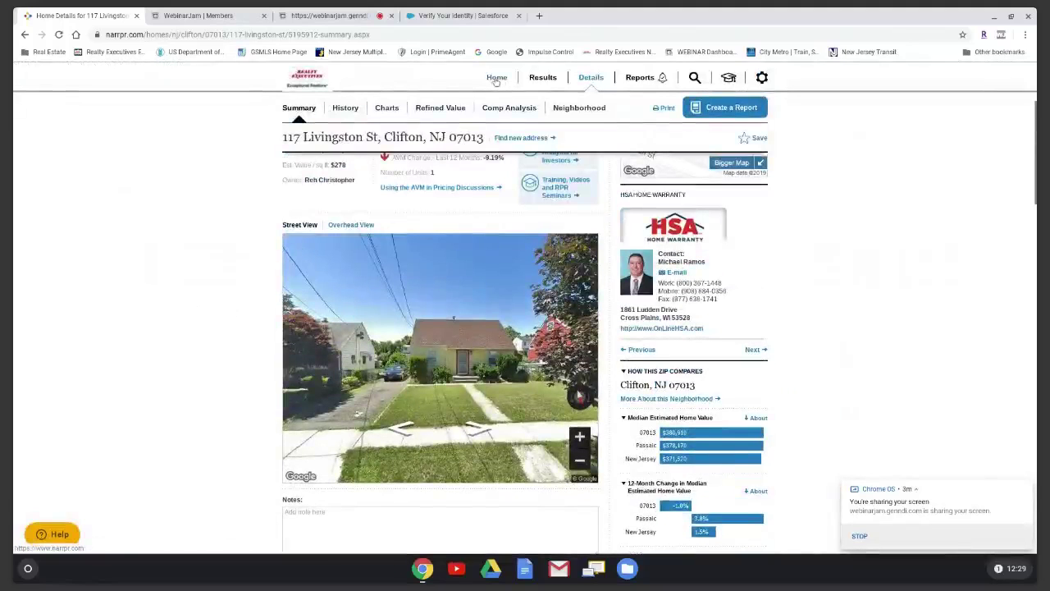
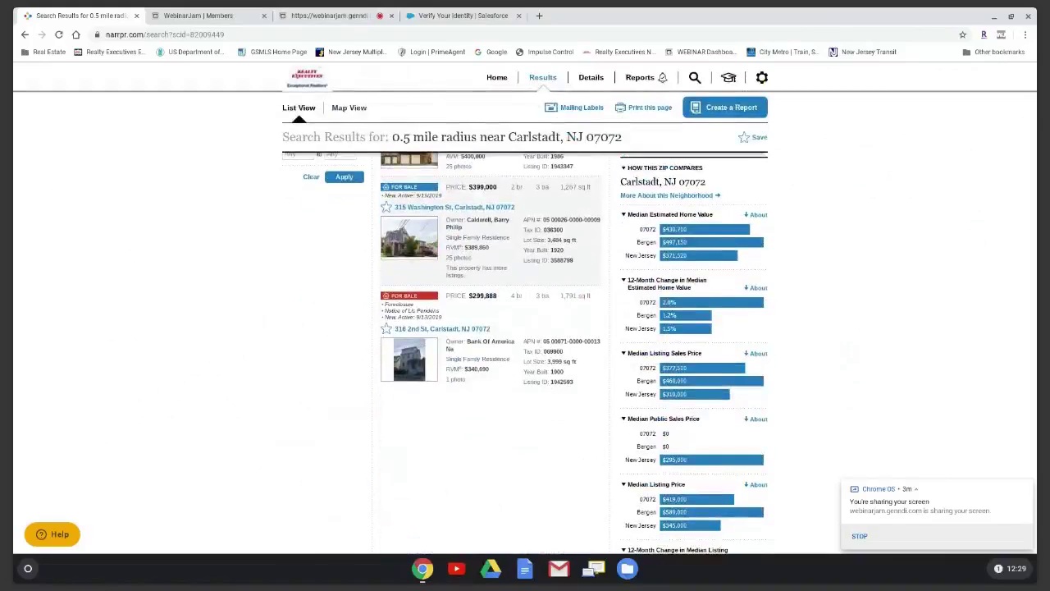
{"action": "scroll", "coordinate": [323, 330], "scroll_direction": "up", "scroll_amount": 1}
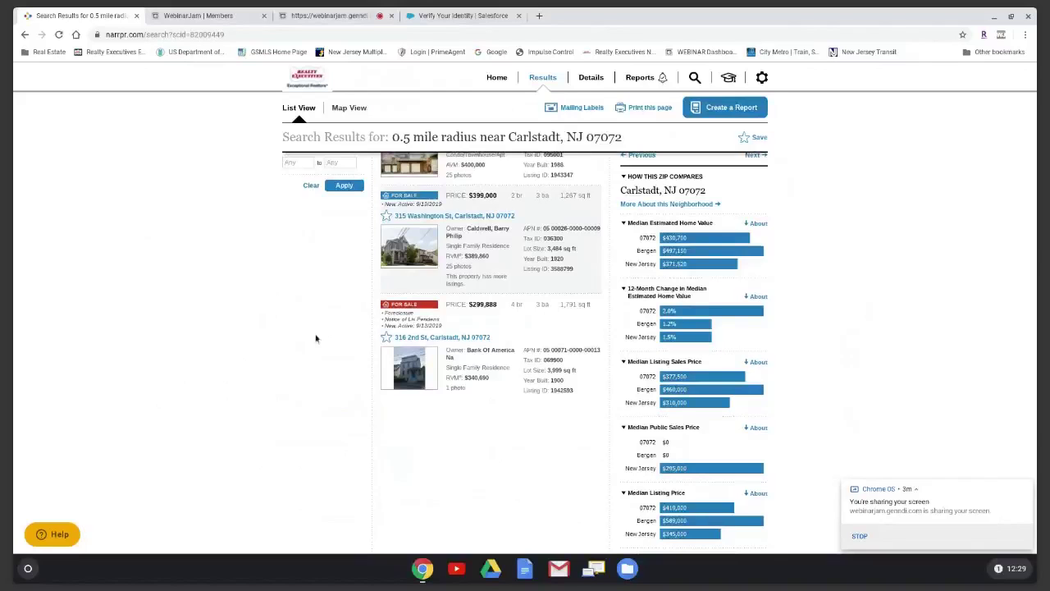
{"action": "scroll", "coordinate": [316, 338], "scroll_direction": "down", "scroll_amount": 1}
{"action": "scroll", "coordinate": [298, 347], "scroll_direction": "up", "scroll_amount": 2}
{"action": "scroll", "coordinate": [291, 347], "scroll_direction": "down", "scroll_amount": 2}
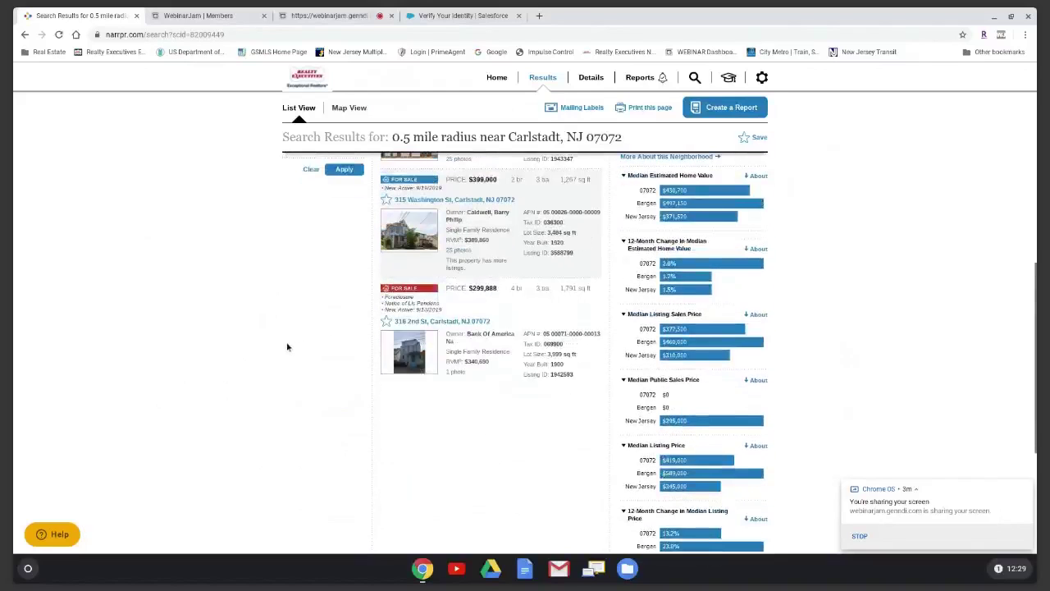
{"action": "scroll", "coordinate": [287, 347], "scroll_direction": "up", "scroll_amount": 3}
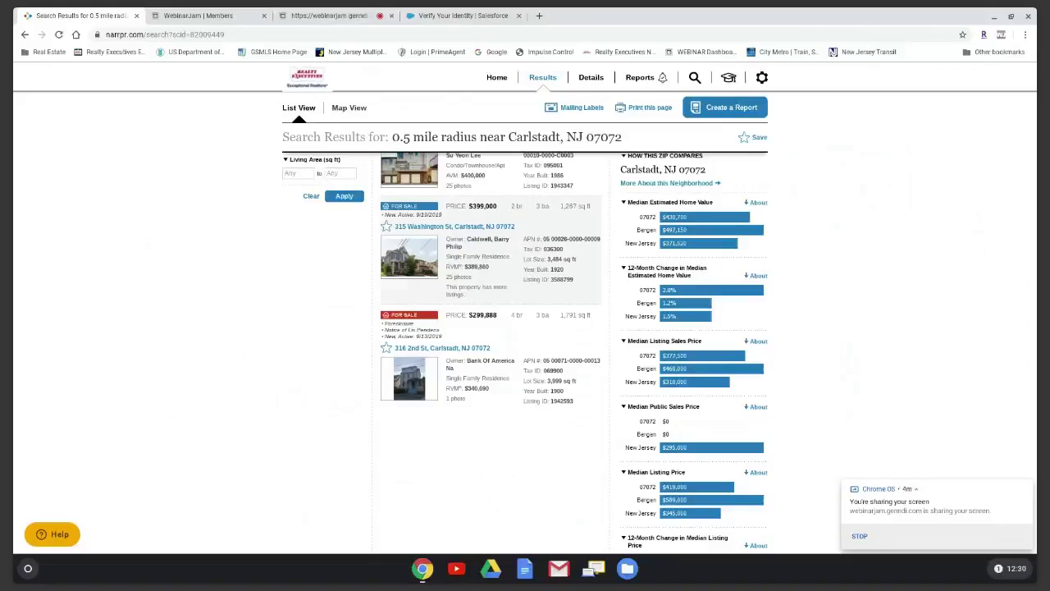
{"action": "scroll", "coordinate": [279, 346], "scroll_direction": "down", "scroll_amount": 2}
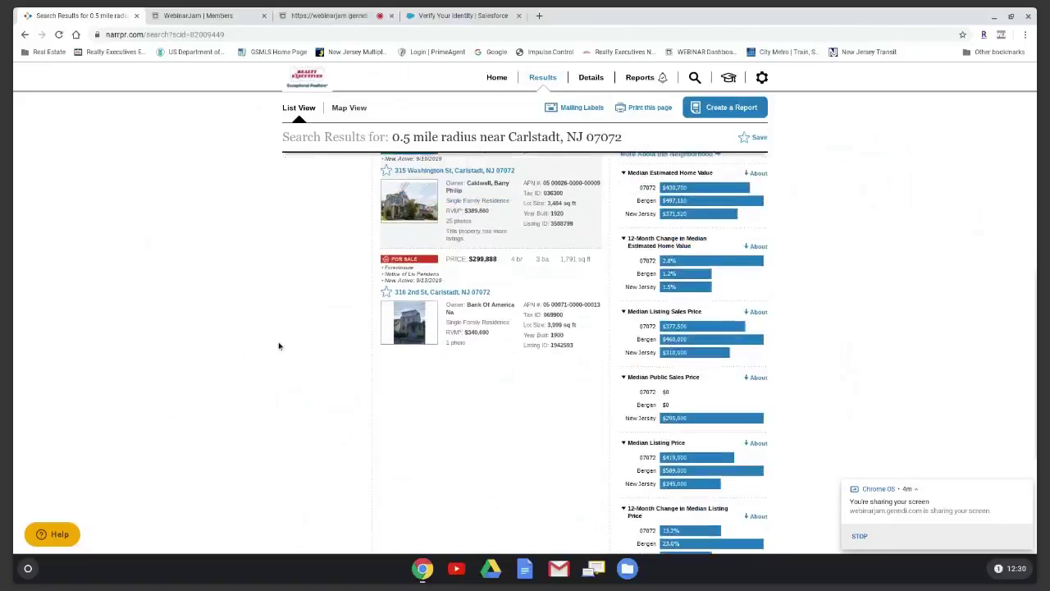
{"action": "scroll", "coordinate": [279, 346], "scroll_direction": "down", "scroll_amount": 1}
{"action": "scroll", "coordinate": [279, 346], "scroll_direction": "down", "scroll_amount": 5}
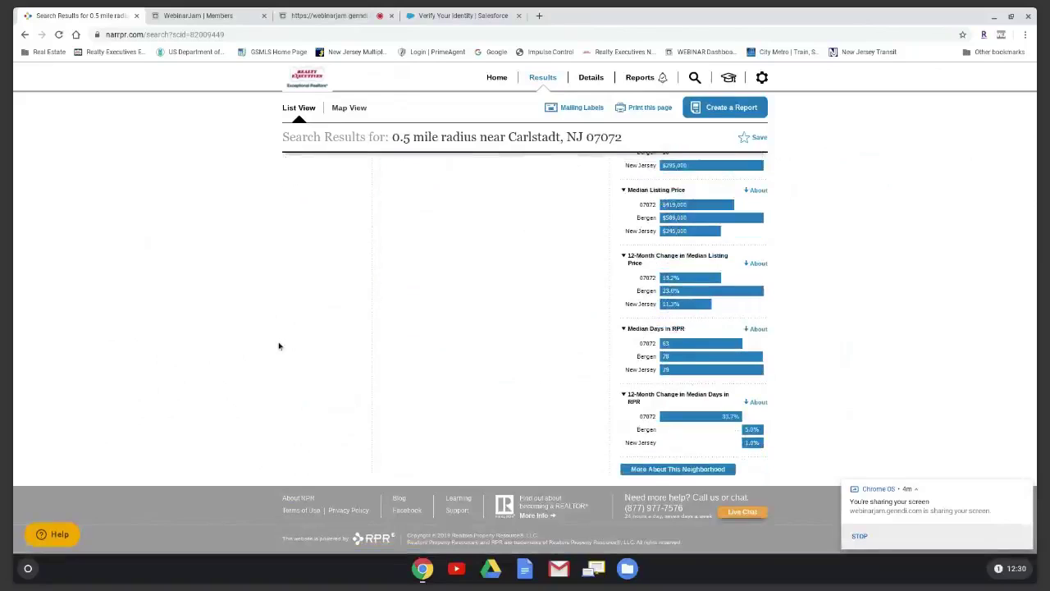
{"action": "scroll", "coordinate": [279, 347], "scroll_direction": "up", "scroll_amount": 5}
{"action": "scroll", "coordinate": [263, 333], "scroll_direction": "up", "scroll_amount": 5}
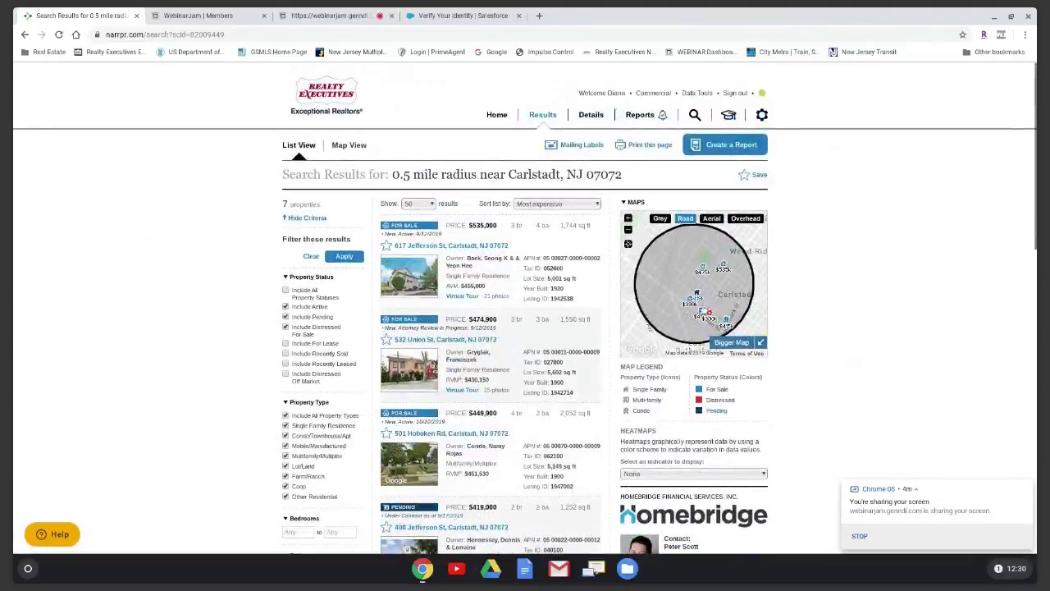
Enlarge the Carlstadt results map and display the Concentration of Distressed Properties heatmap on it.
{"action": "left_click", "coordinate": [733, 343]}
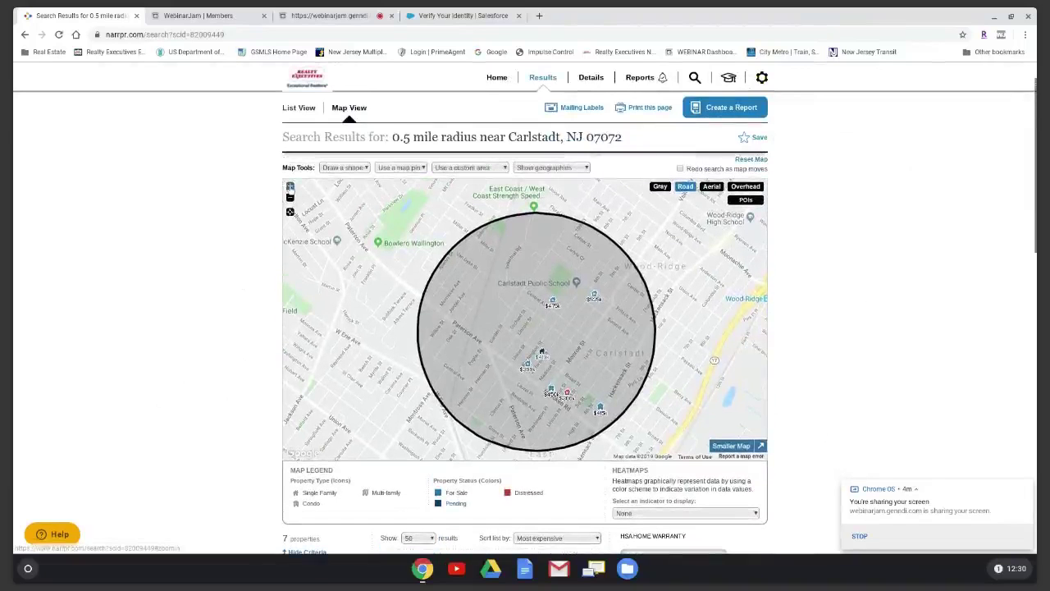
{"action": "left_click", "coordinate": [290, 188]}
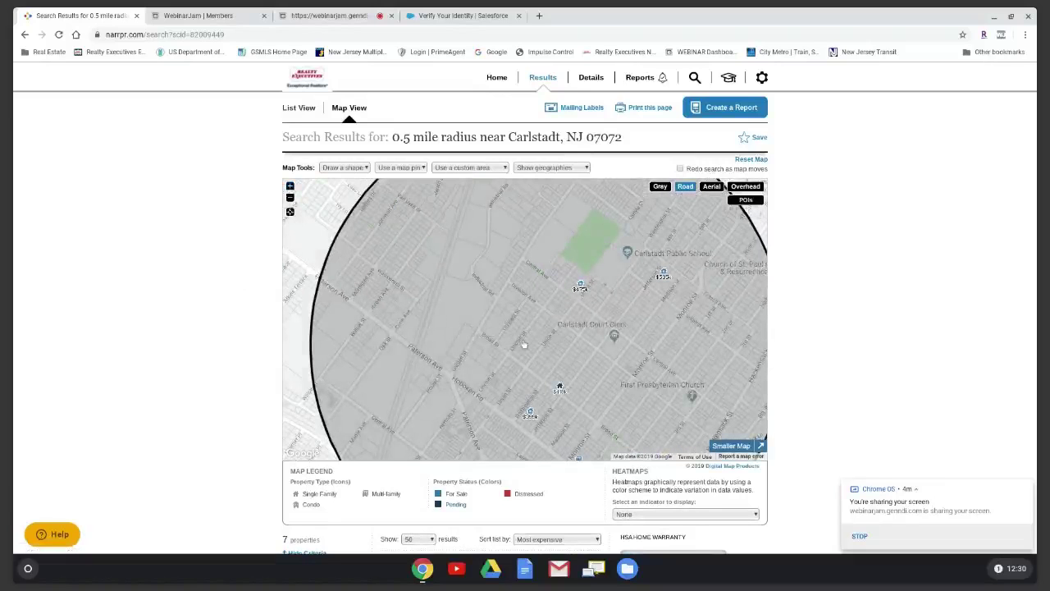
{"action": "scroll", "coordinate": [507, 322], "scroll_direction": "down", "scroll_amount": 1}
{"action": "scroll", "coordinate": [496, 322], "scroll_direction": "down", "scroll_amount": 1}
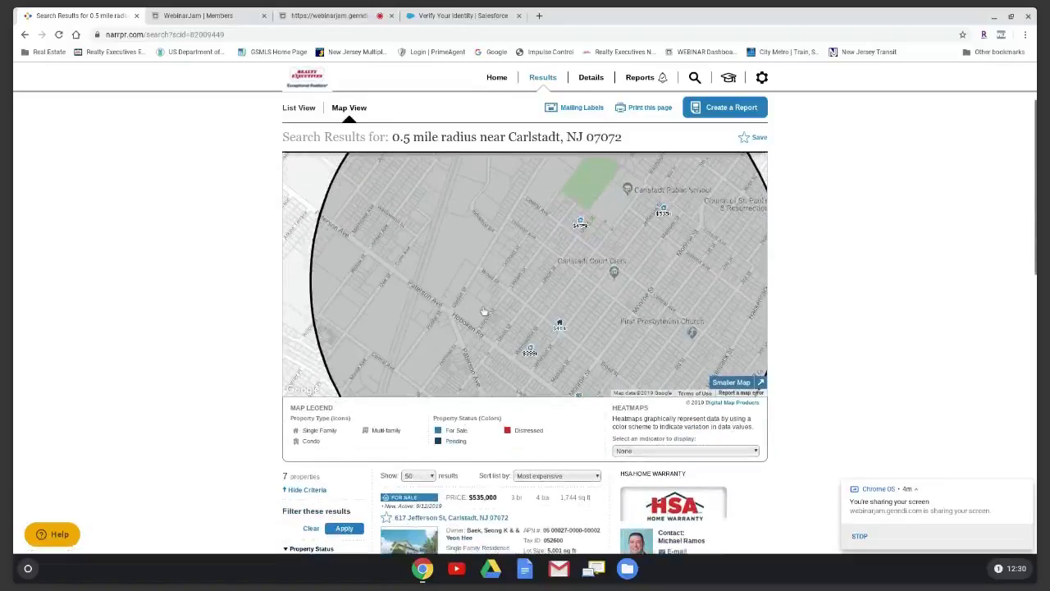
{"action": "scroll", "coordinate": [484, 312], "scroll_direction": "down", "scroll_amount": 3}
{"action": "left_click", "coordinate": [706, 337]}
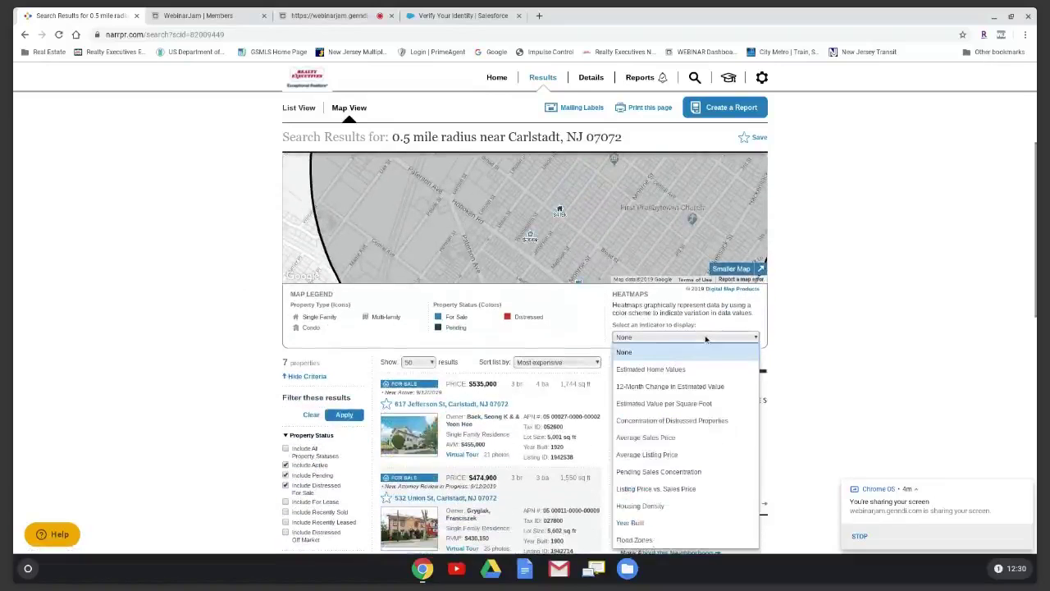
{"action": "left_click", "coordinate": [689, 421]}
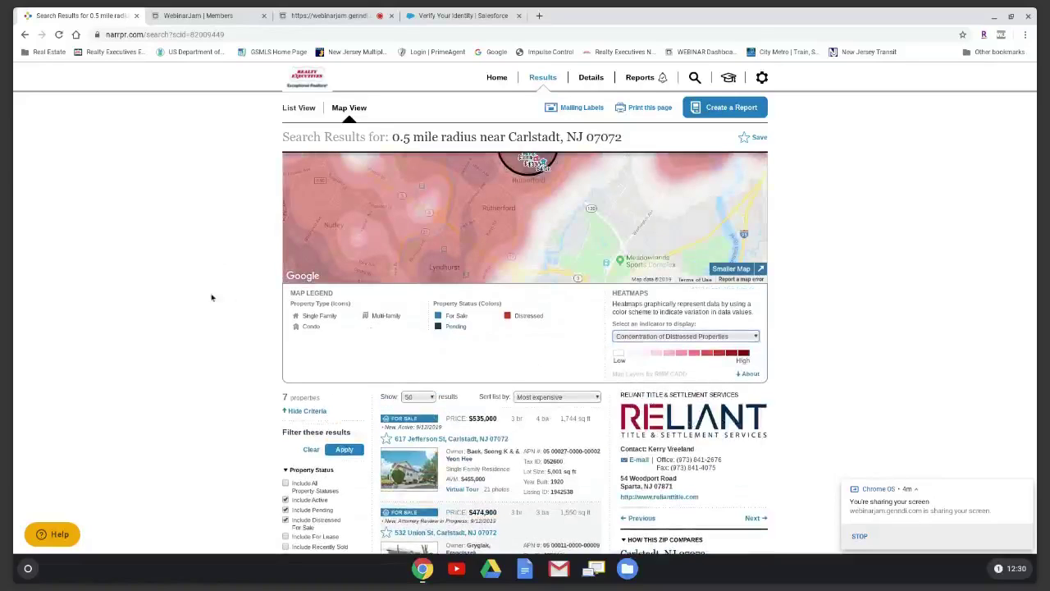
{"action": "scroll", "coordinate": [158, 272], "scroll_direction": "up", "scroll_amount": 3}
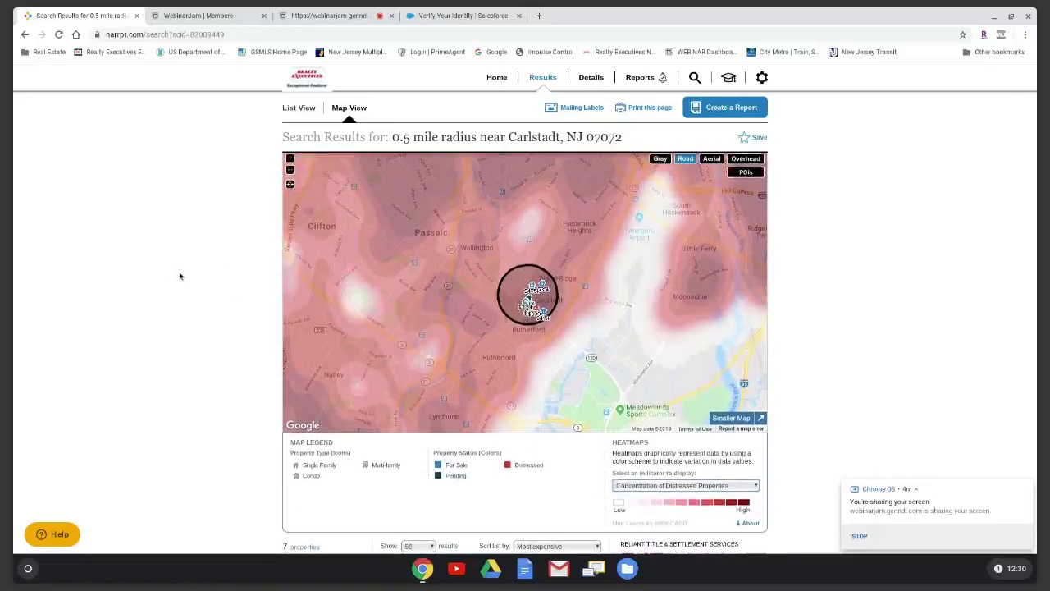
{"action": "scroll", "coordinate": [180, 275], "scroll_direction": "up", "scroll_amount": 1}
{"action": "scroll", "coordinate": [180, 277], "scroll_direction": "down", "scroll_amount": 1}
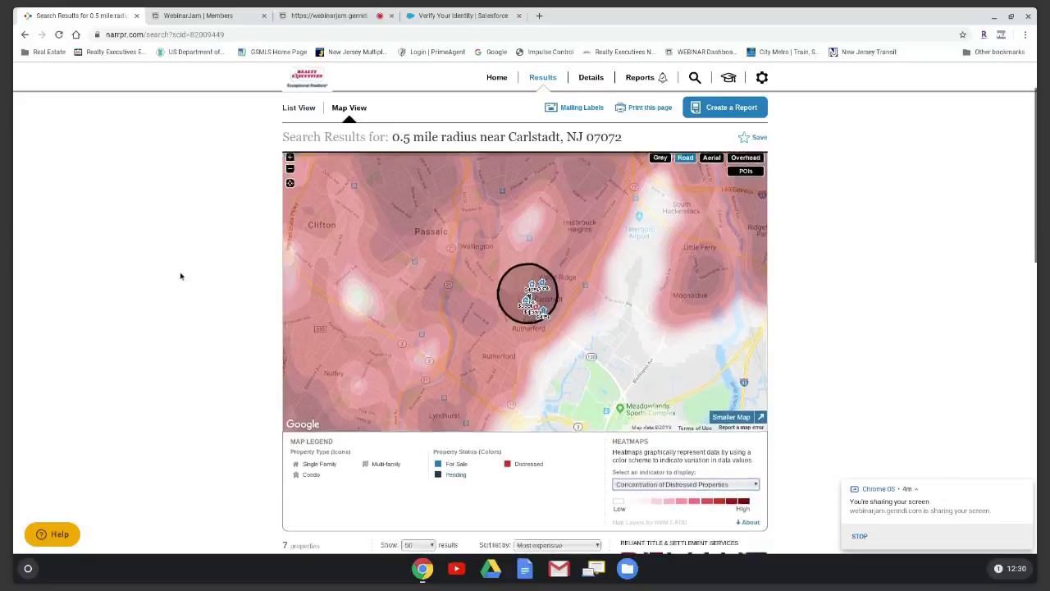
{"action": "scroll", "coordinate": [181, 276], "scroll_direction": "down", "scroll_amount": 2}
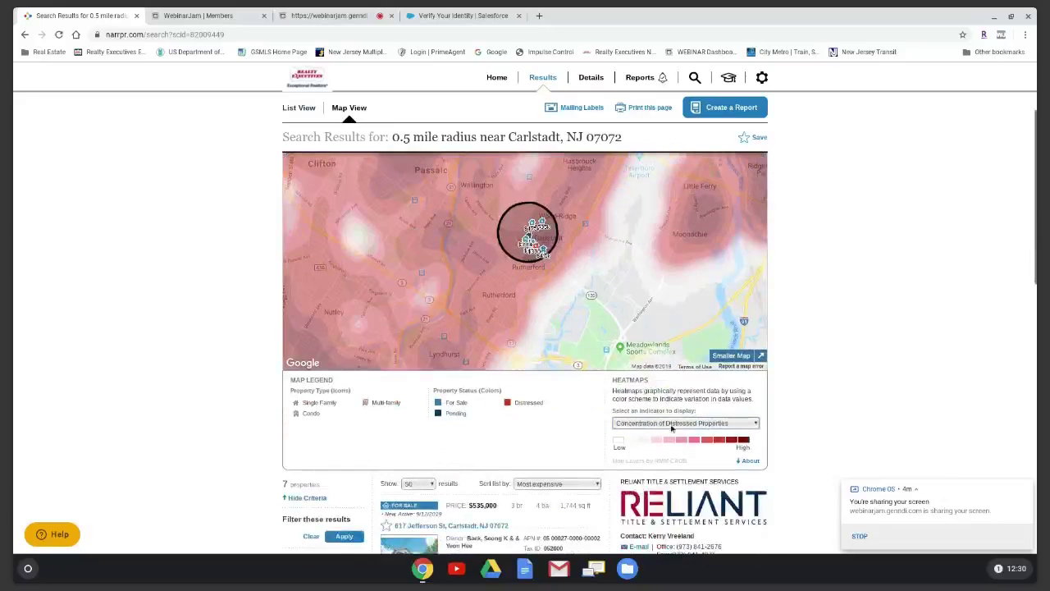
Switch the map's heatmap to Average Listing Price and then to Average Sales Price.
{"action": "left_click", "coordinate": [671, 424]}
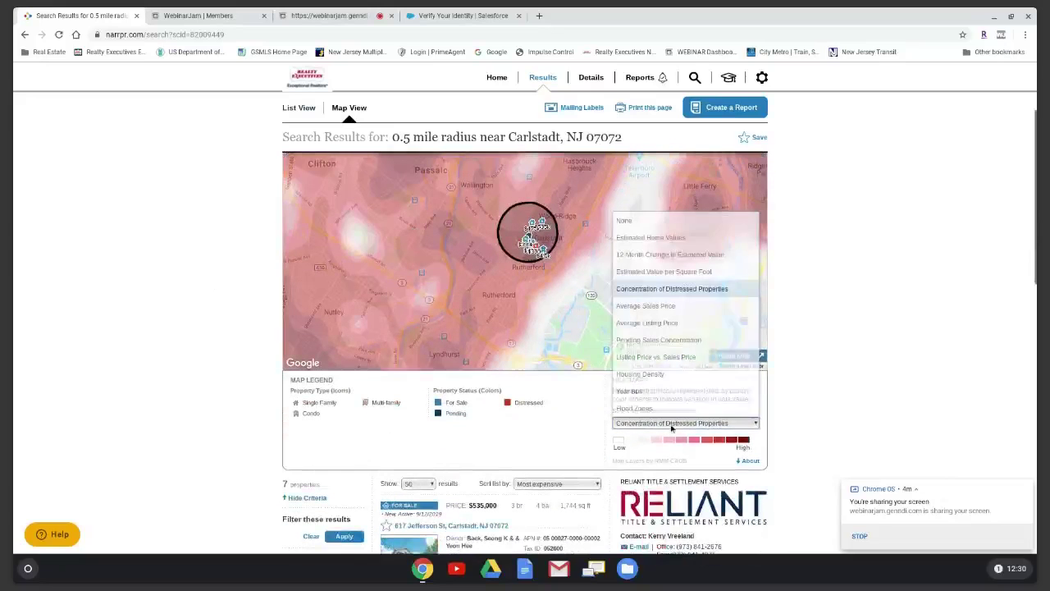
{"action": "left_click", "coordinate": [653, 326]}
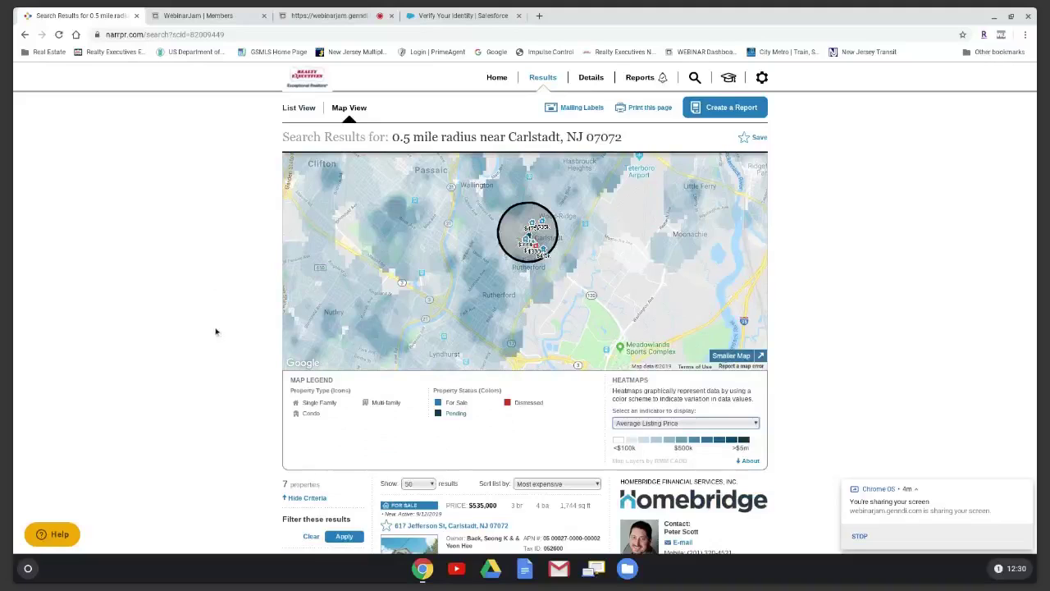
{"action": "left_click", "coordinate": [699, 425]}
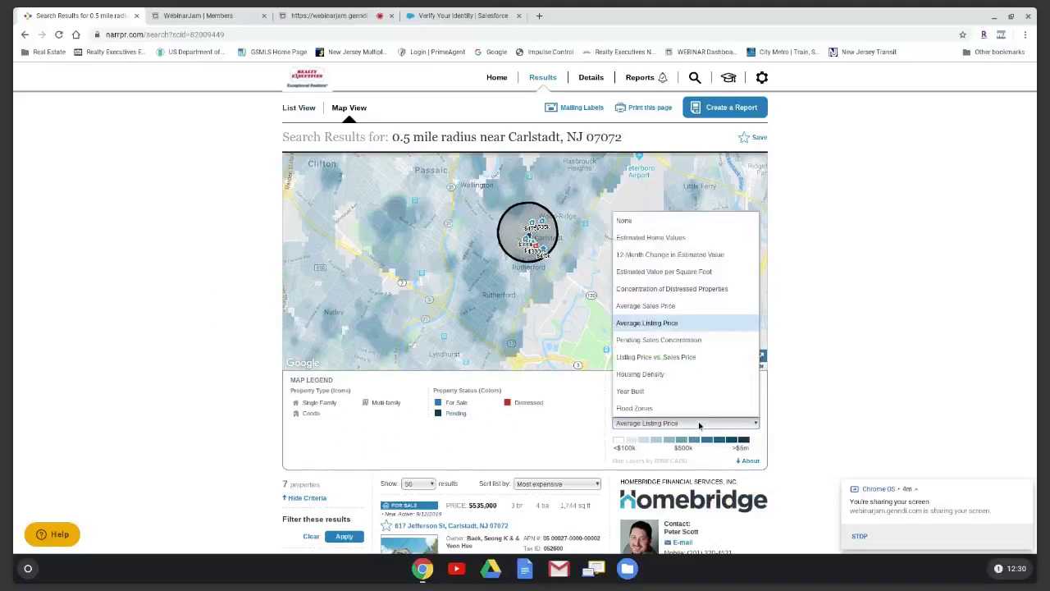
{"action": "left_click", "coordinate": [659, 306]}
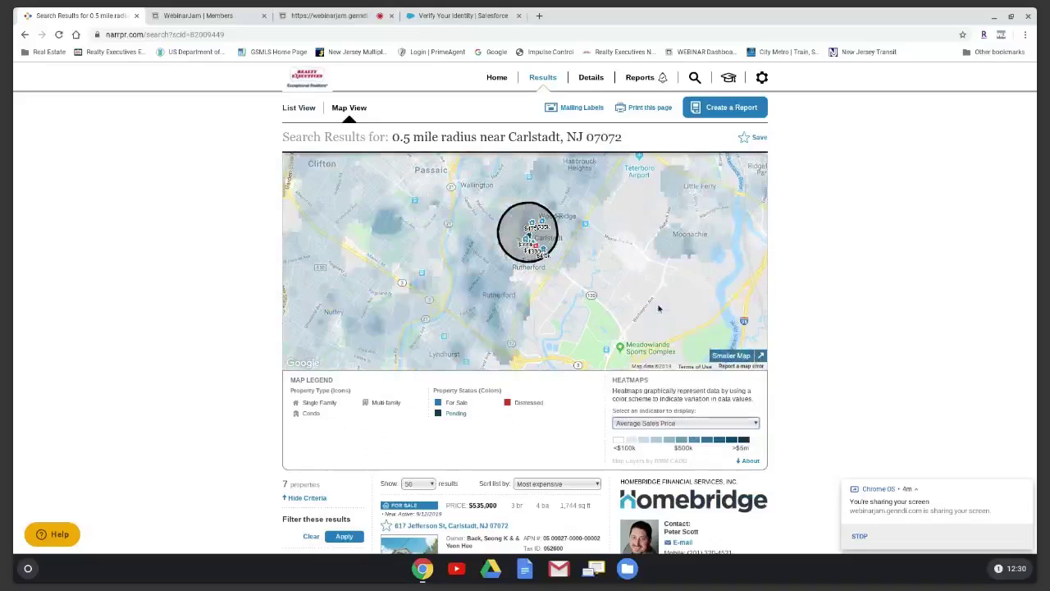
{"action": "left_click", "coordinate": [693, 425]}
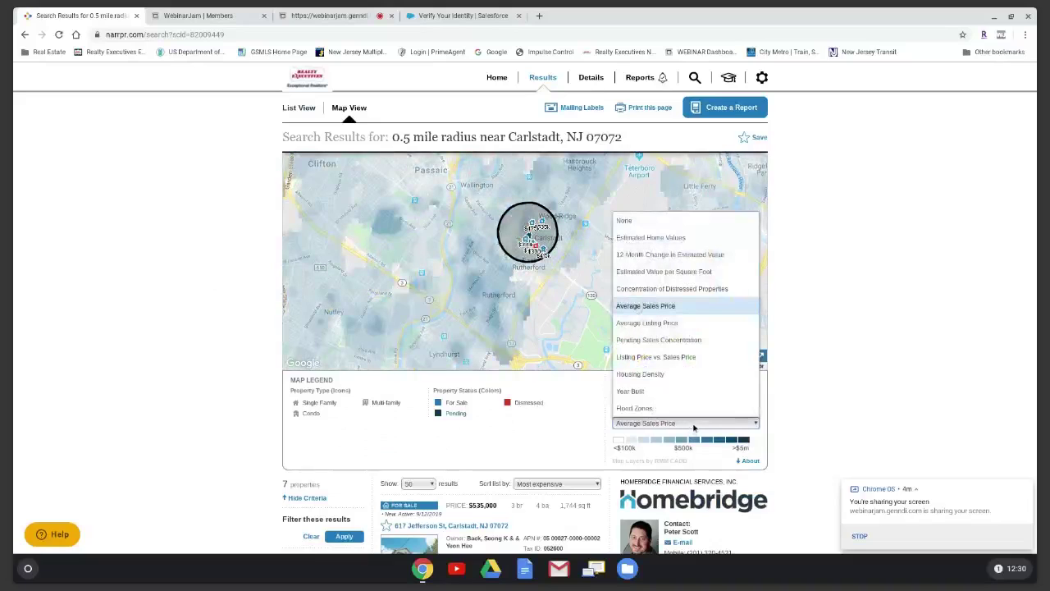
{"action": "left_click", "coordinate": [187, 335]}
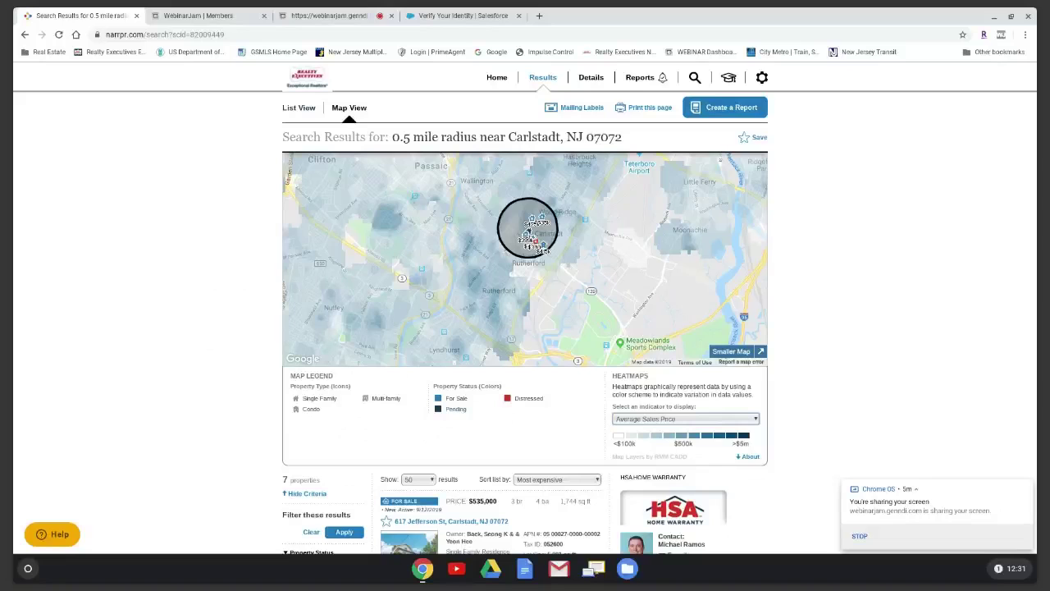
View the map pop-ups of the distressed 2nd St listing and the for-sale Washington St listing inside the Carlstadt radius.
{"action": "left_click", "coordinate": [533, 240]}
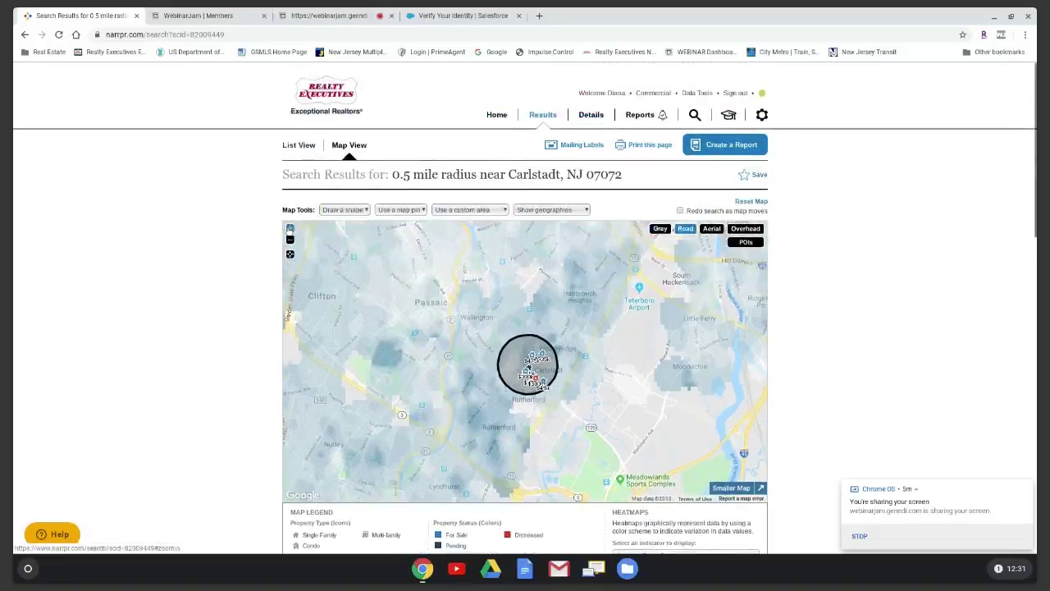
{"action": "left_click", "coordinate": [290, 228]}
{"action": "left_click", "coordinate": [290, 228]}
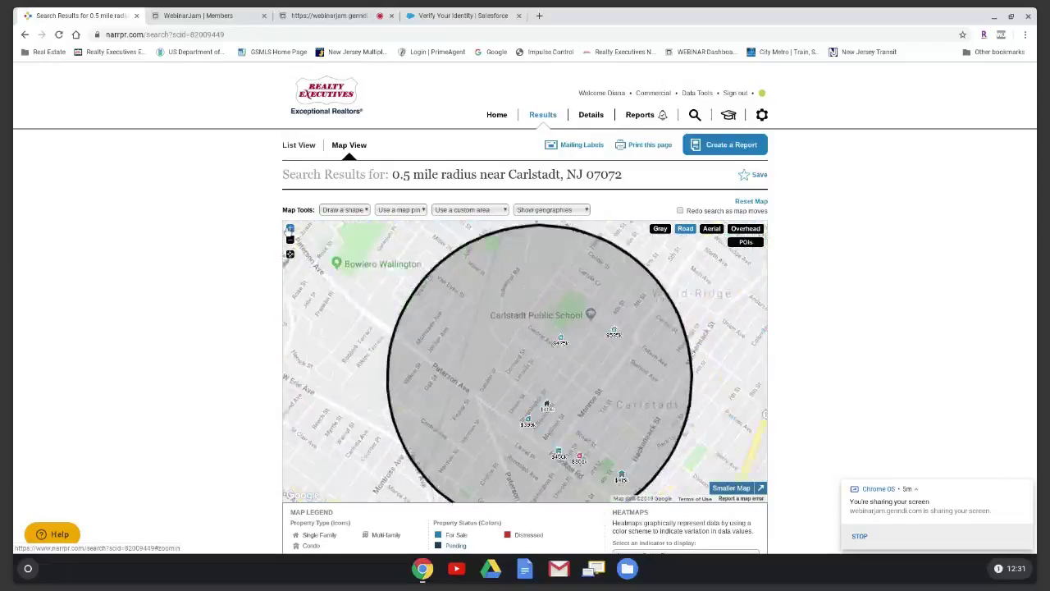
{"action": "left_click", "coordinate": [290, 228]}
{"action": "left_click_drag", "start_coordinate": [505, 355], "coordinate": [459, 249]}
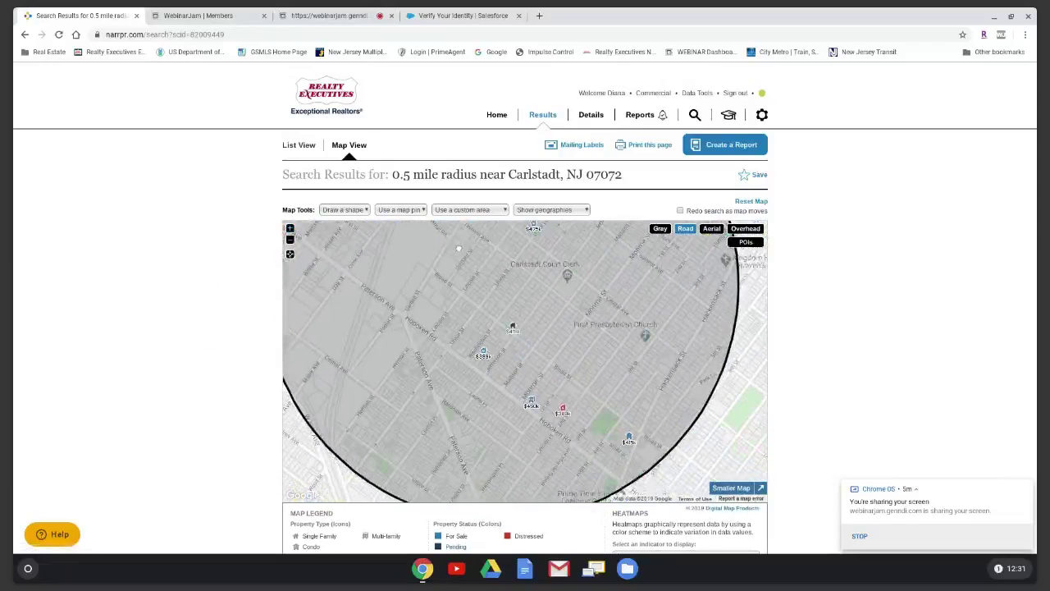
{"action": "left_click", "coordinate": [562, 411]}
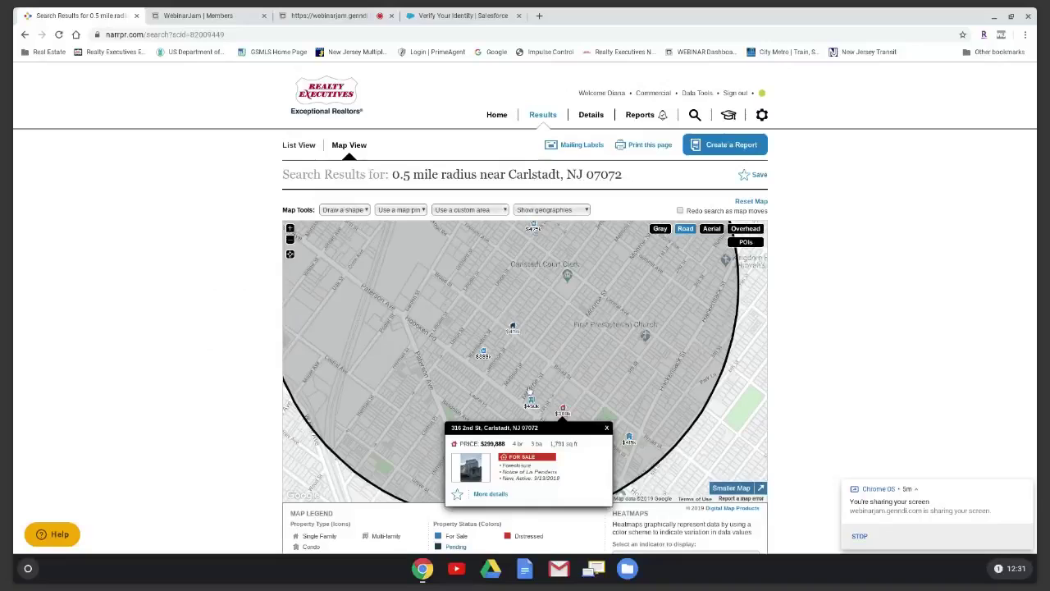
{"action": "left_click", "coordinate": [484, 356]}
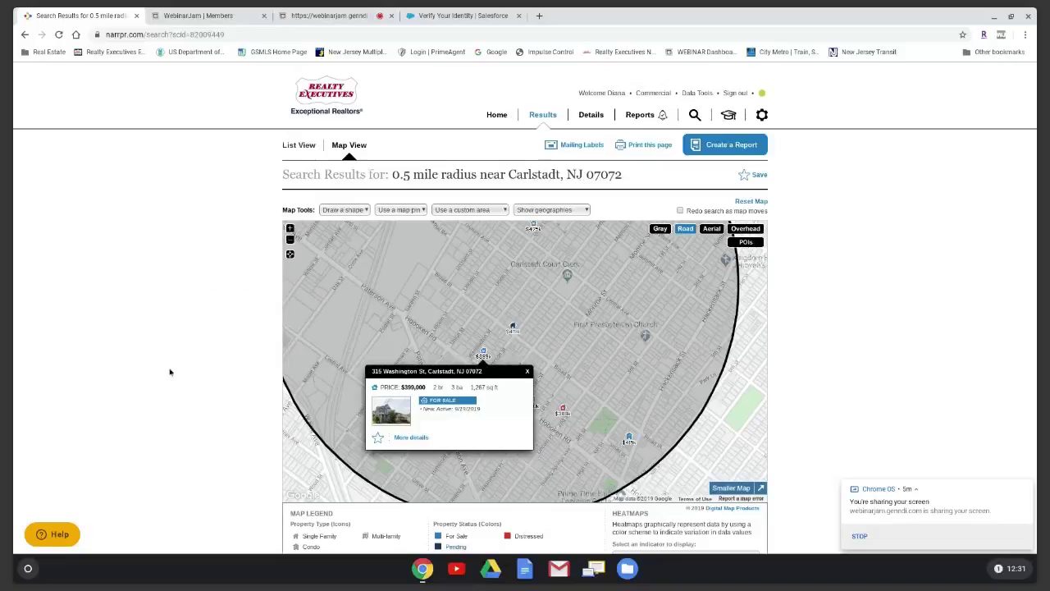
Return to the Livingston St property's details by way of the home page and open the reports page for it.
{"action": "left_click", "coordinate": [496, 117]}
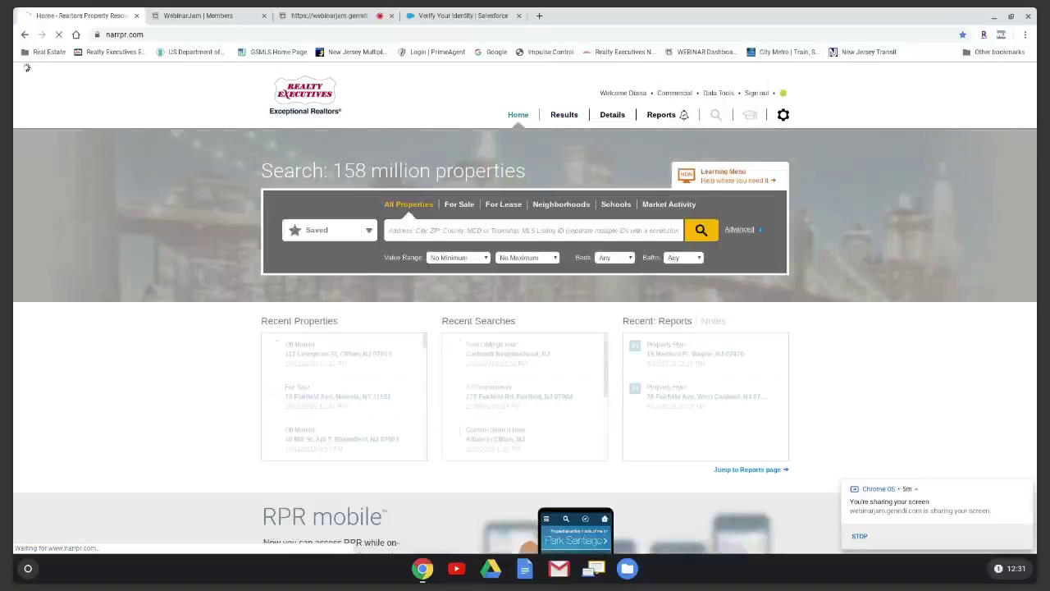
{"action": "left_click", "coordinate": [611, 116]}
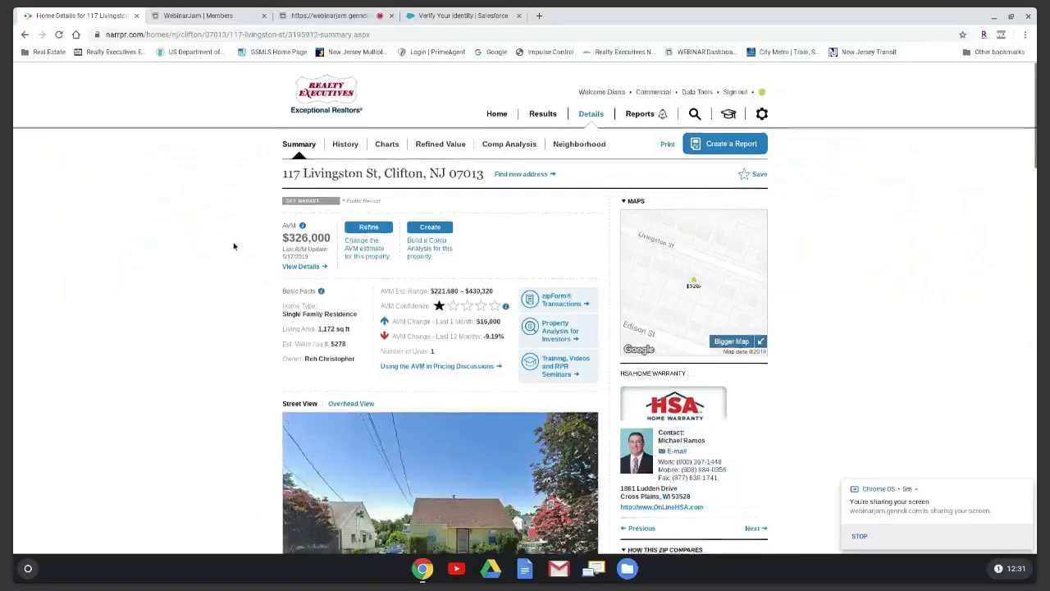
{"action": "scroll", "coordinate": [232, 243], "scroll_direction": "down", "scroll_amount": 1}
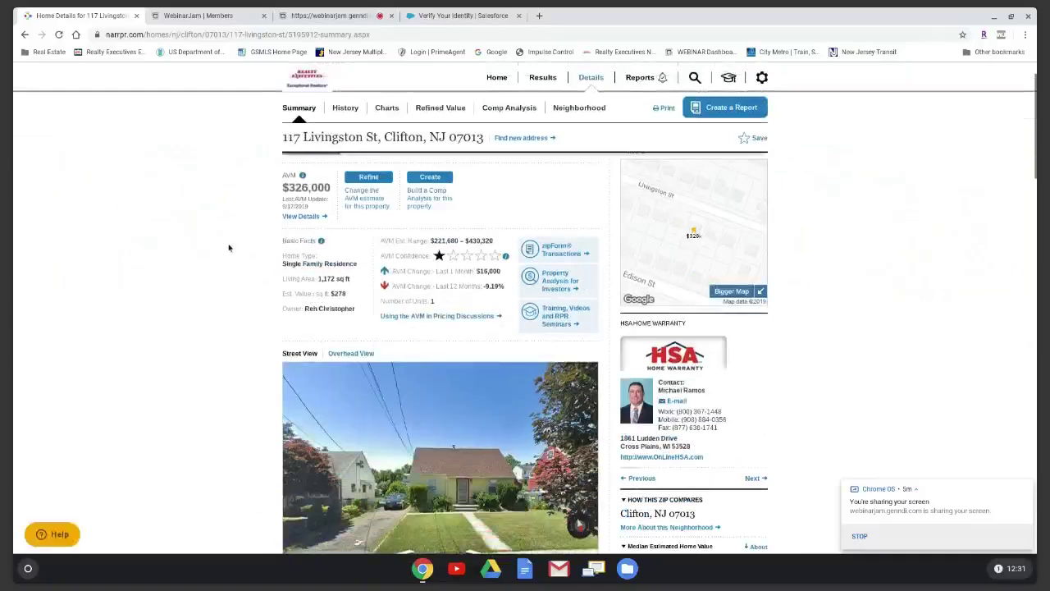
{"action": "left_click", "coordinate": [642, 81]}
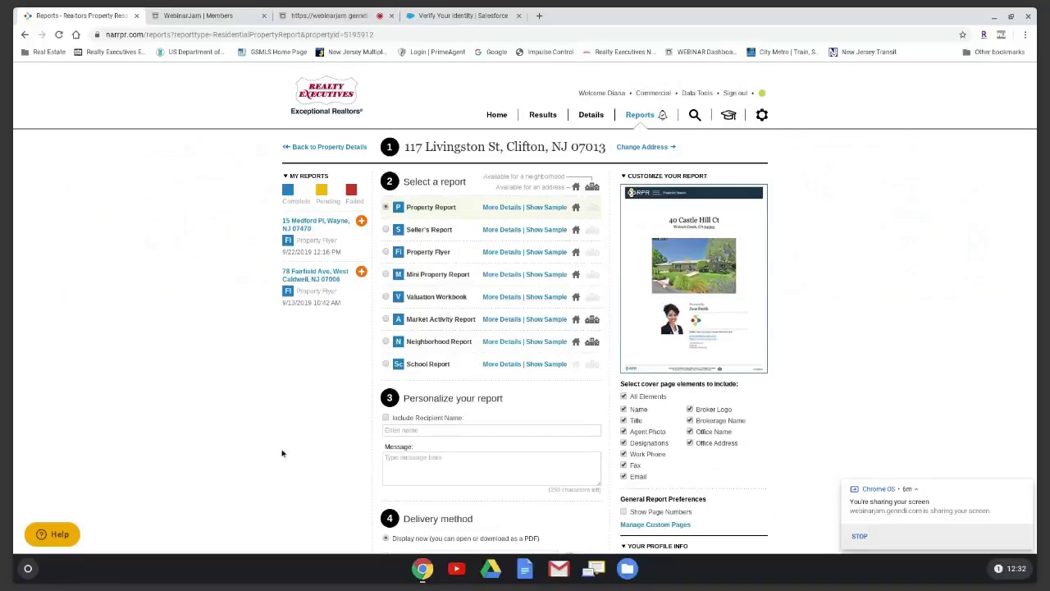
Look over the report types available for the Livingston St property and return to the home page.
{"action": "scroll", "coordinate": [281, 453], "scroll_direction": "down", "scroll_amount": 1}
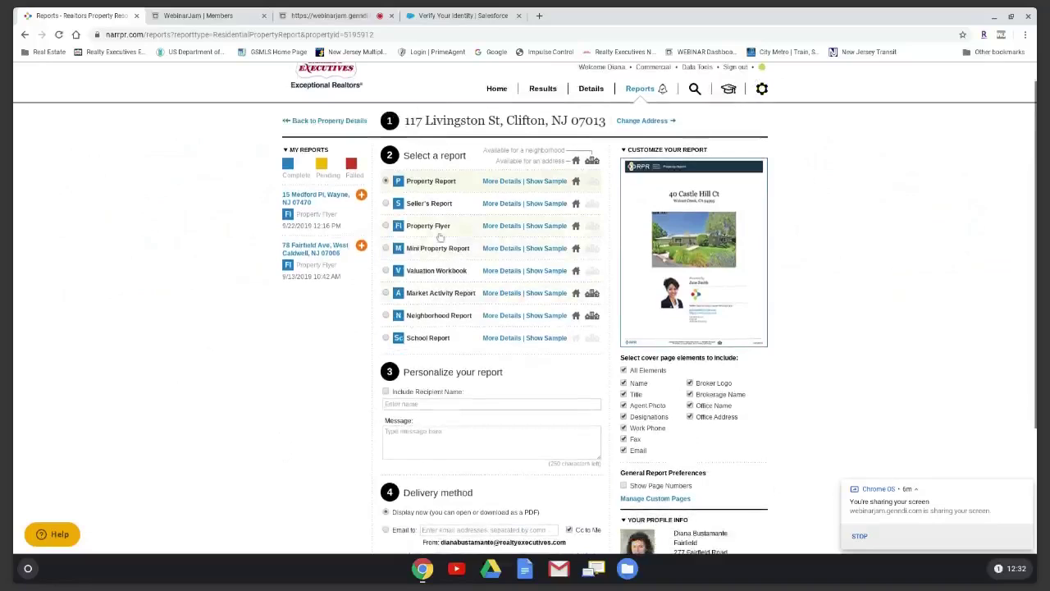
{"action": "scroll", "coordinate": [336, 353], "scroll_direction": "up", "scroll_amount": 1}
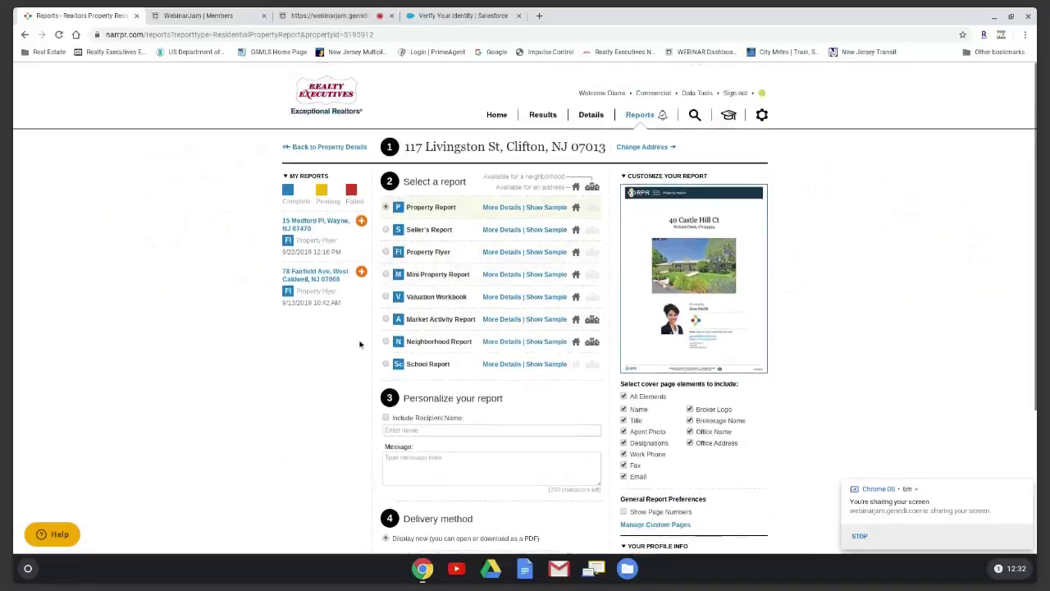
{"action": "left_click", "coordinate": [497, 116]}
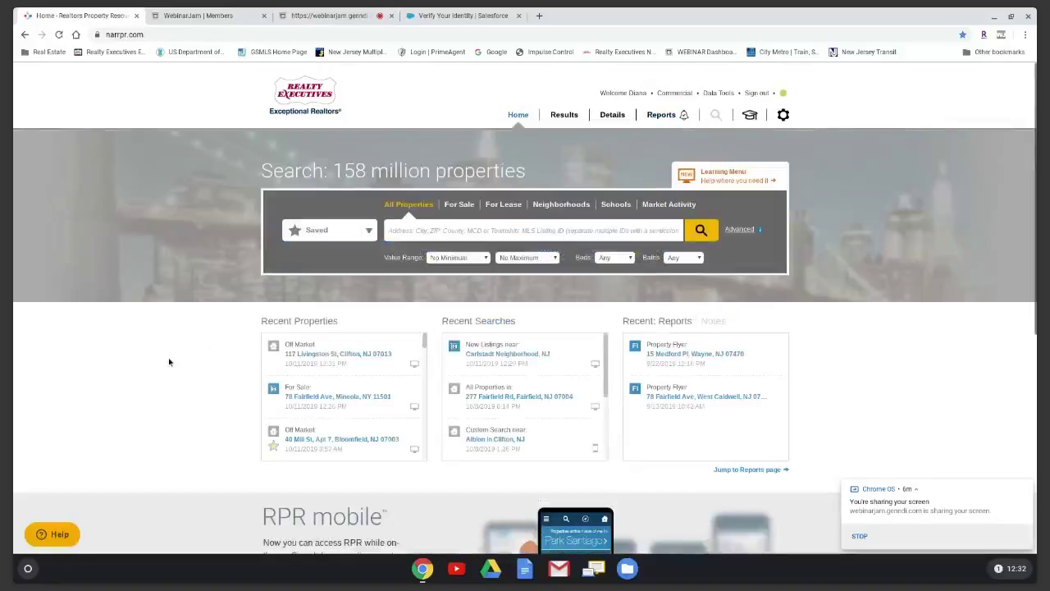
Review the home page's RPR mobile app section, the testimonials and the support contact options in the footer.
{"action": "scroll", "coordinate": [157, 388], "scroll_direction": "down", "scroll_amount": 1}
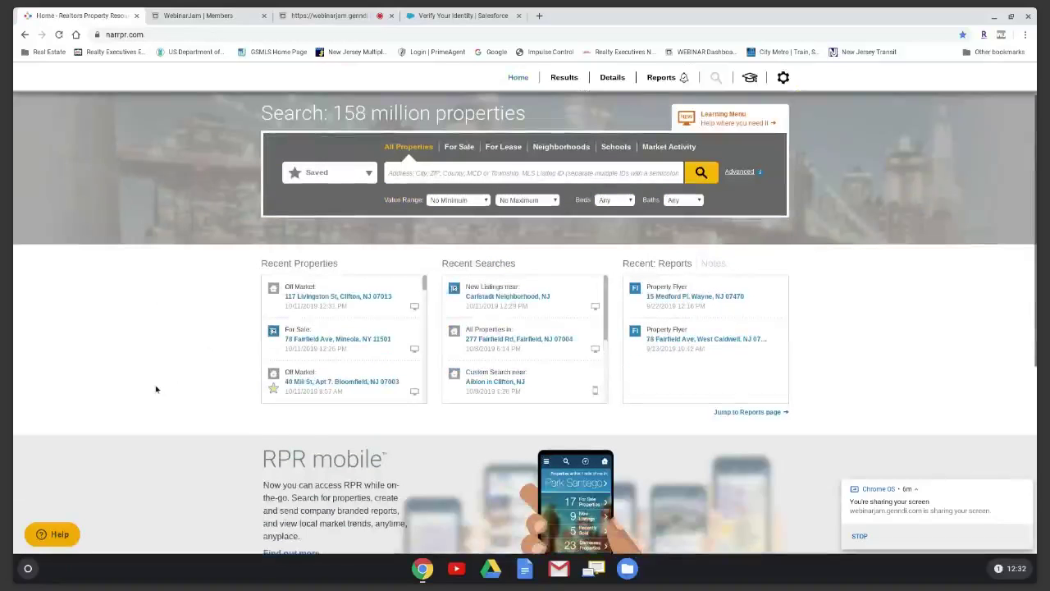
{"action": "scroll", "coordinate": [156, 388], "scroll_direction": "down", "scroll_amount": 3}
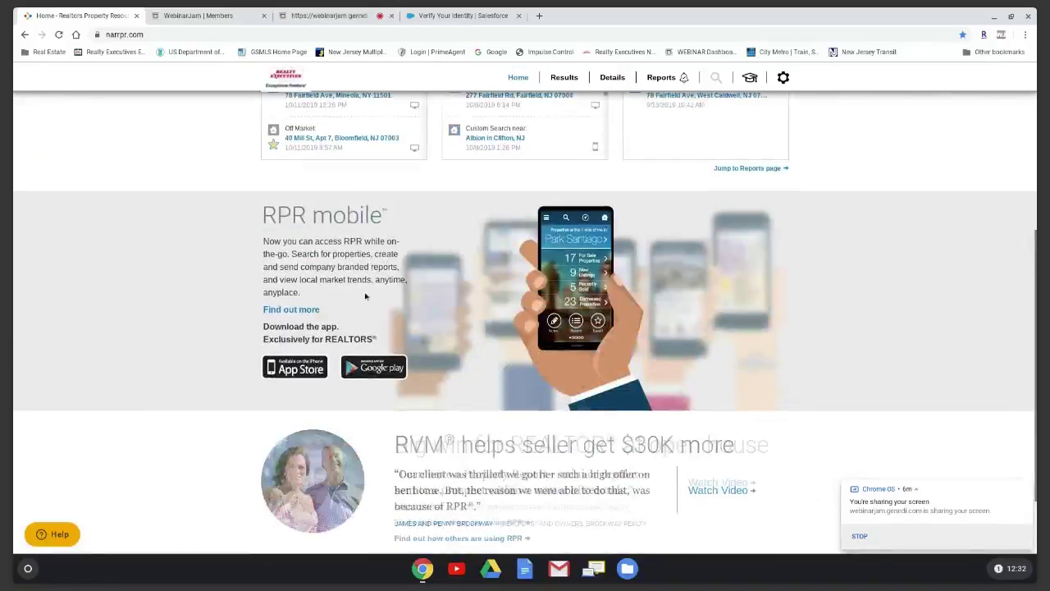
{"action": "scroll", "coordinate": [128, 361], "scroll_direction": "down", "scroll_amount": 1}
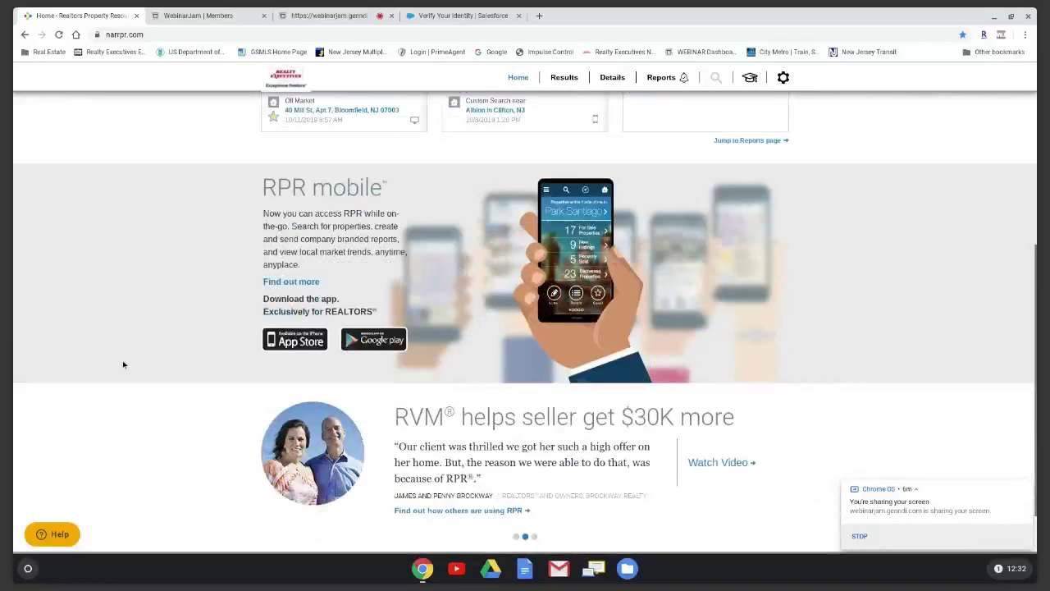
{"action": "scroll", "coordinate": [120, 366], "scroll_direction": "down", "scroll_amount": 1}
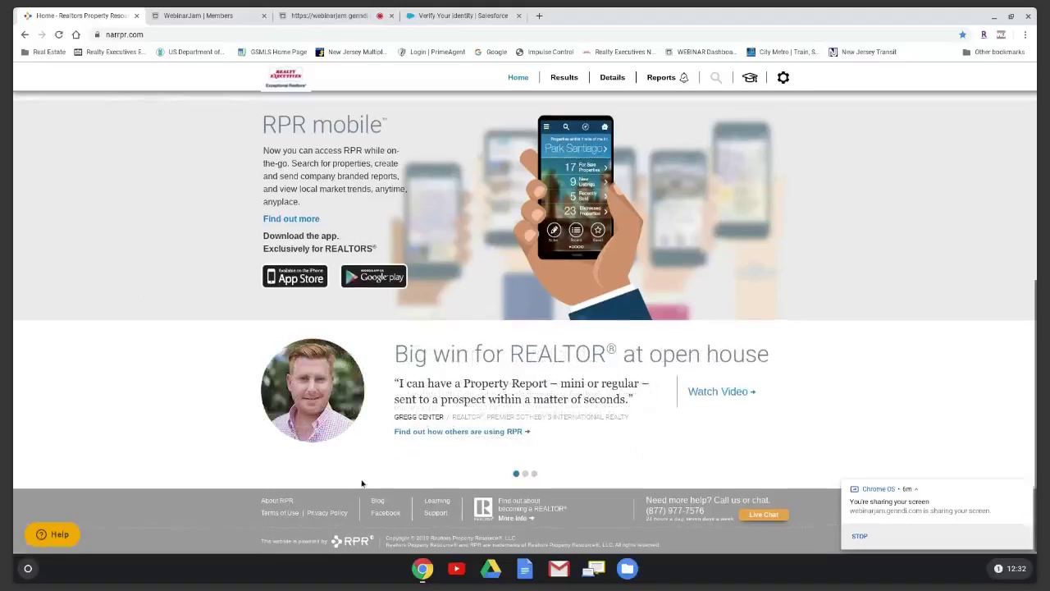
View the Learning menu's training videos and articles for the home page, and close it.
{"action": "scroll", "coordinate": [361, 484], "scroll_direction": "up", "scroll_amount": 5}
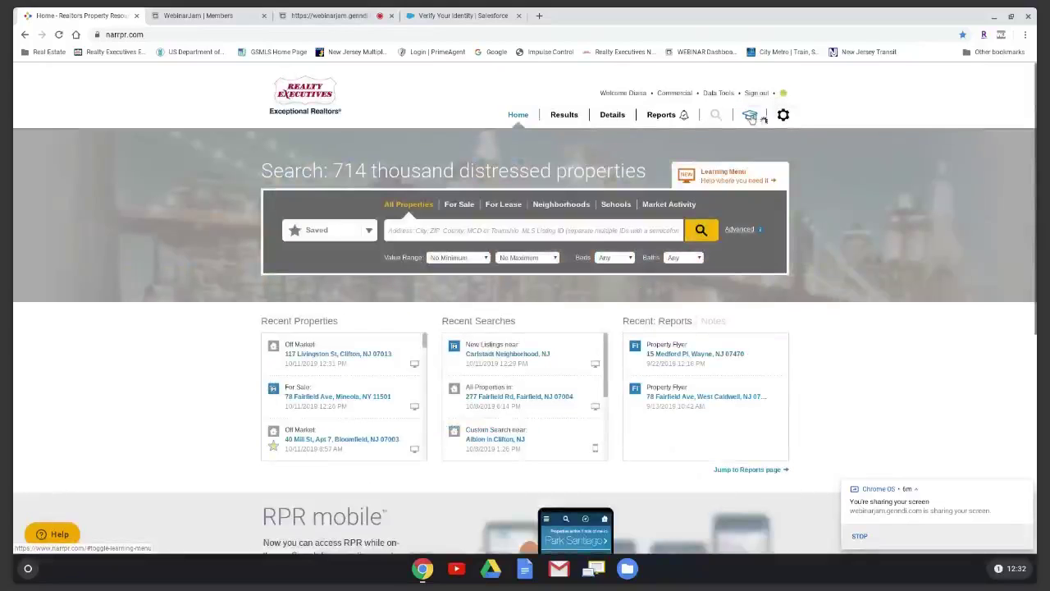
{"action": "left_click", "coordinate": [751, 116]}
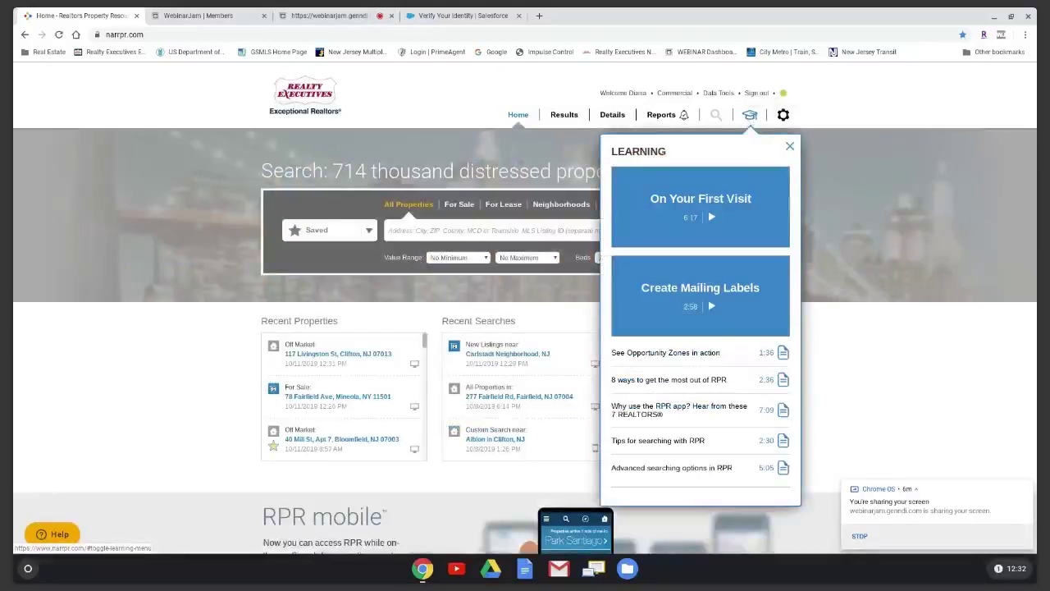
{"action": "left_click", "coordinate": [788, 147]}
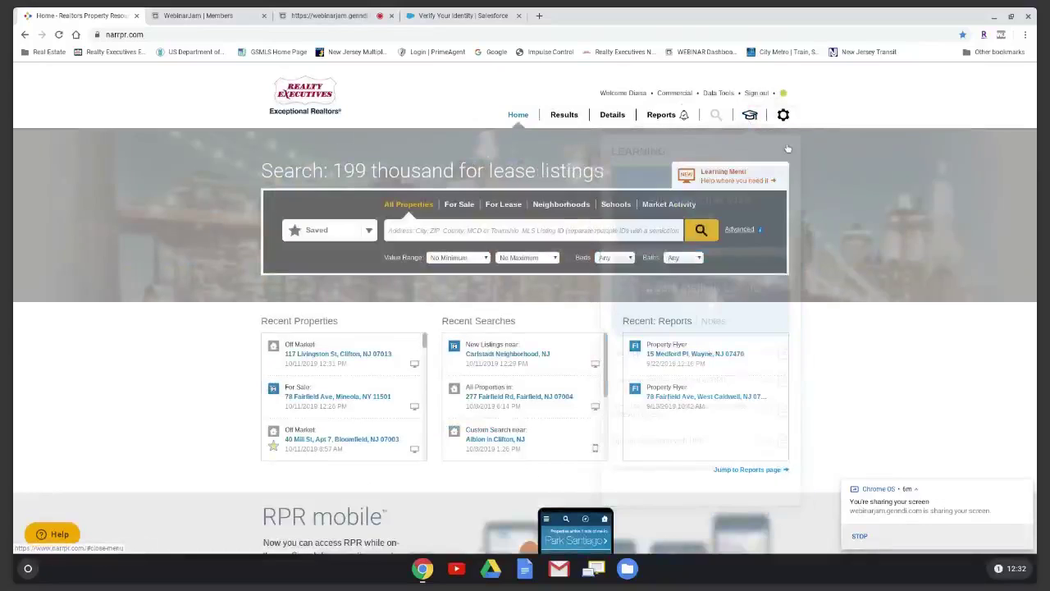
Look over the commercial home page with its search, analysis, maps and RPR mobile sections, and return to the residential home page.
{"action": "left_click", "coordinate": [674, 93]}
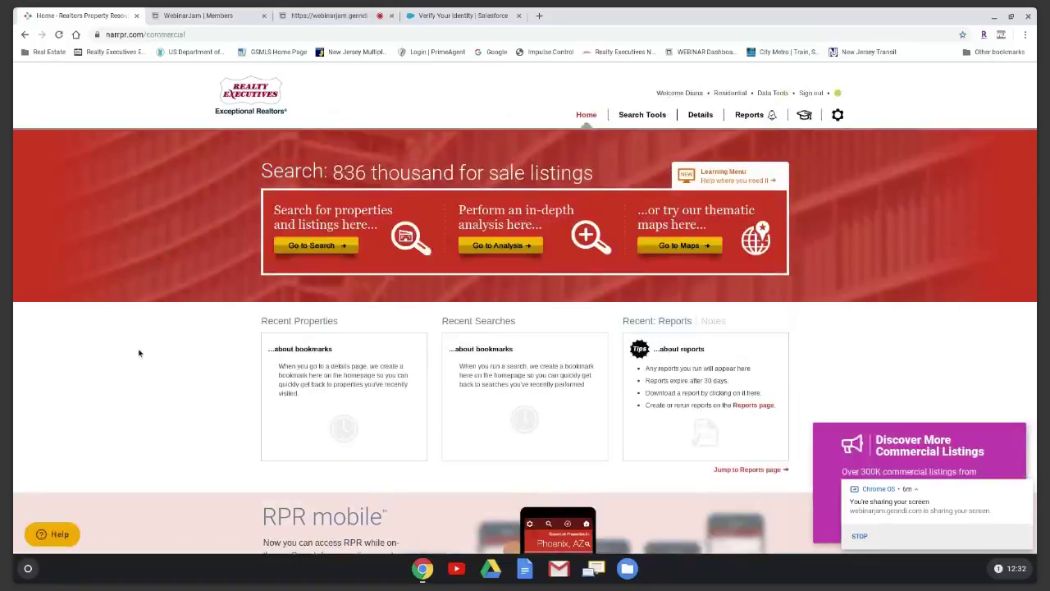
{"action": "scroll", "coordinate": [140, 353], "scroll_direction": "down", "scroll_amount": 1}
{"action": "scroll", "coordinate": [140, 353], "scroll_direction": "down", "scroll_amount": 2}
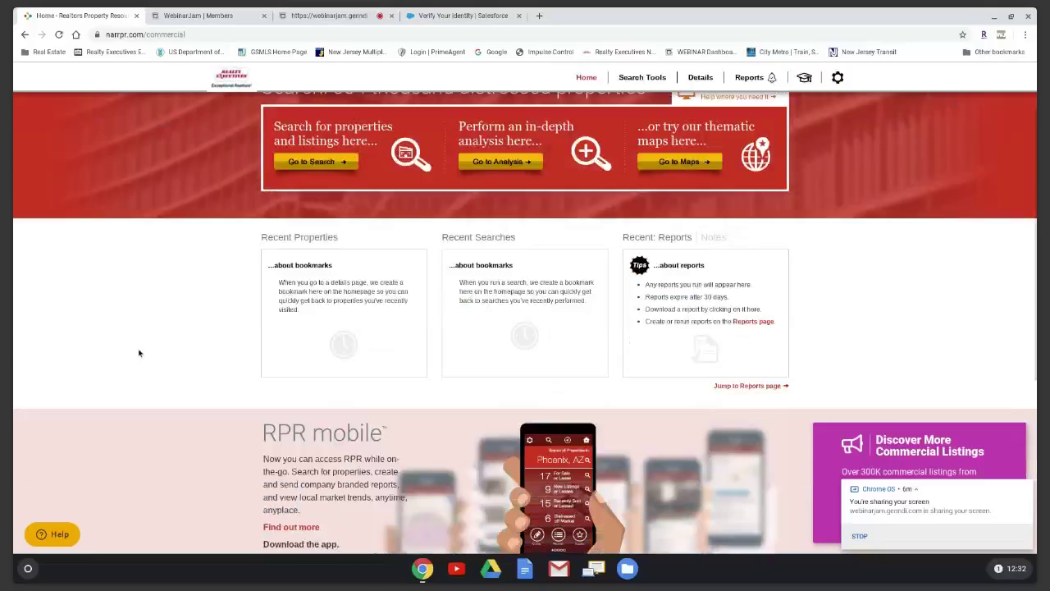
{"action": "scroll", "coordinate": [139, 353], "scroll_direction": "up", "scroll_amount": 1}
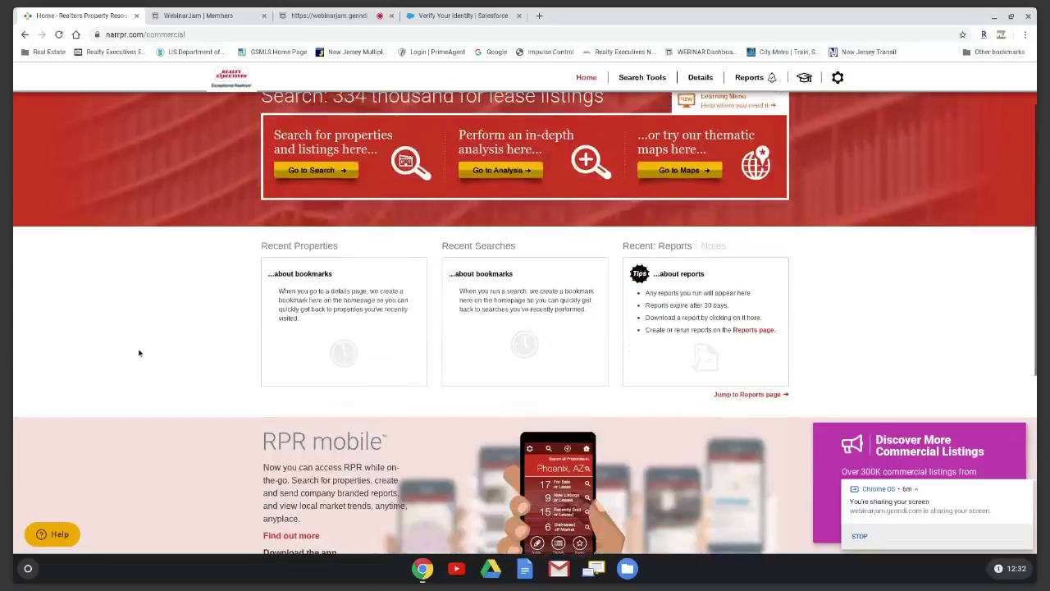
{"action": "scroll", "coordinate": [139, 353], "scroll_direction": "up", "scroll_amount": 2}
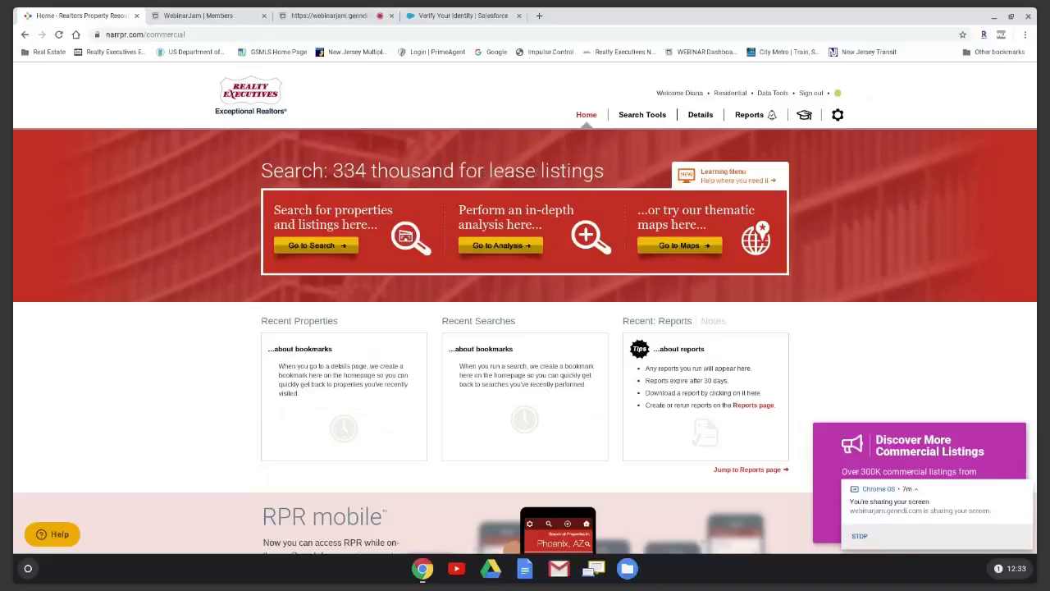
{"action": "scroll", "coordinate": [207, 235], "scroll_direction": "down", "scroll_amount": 1}
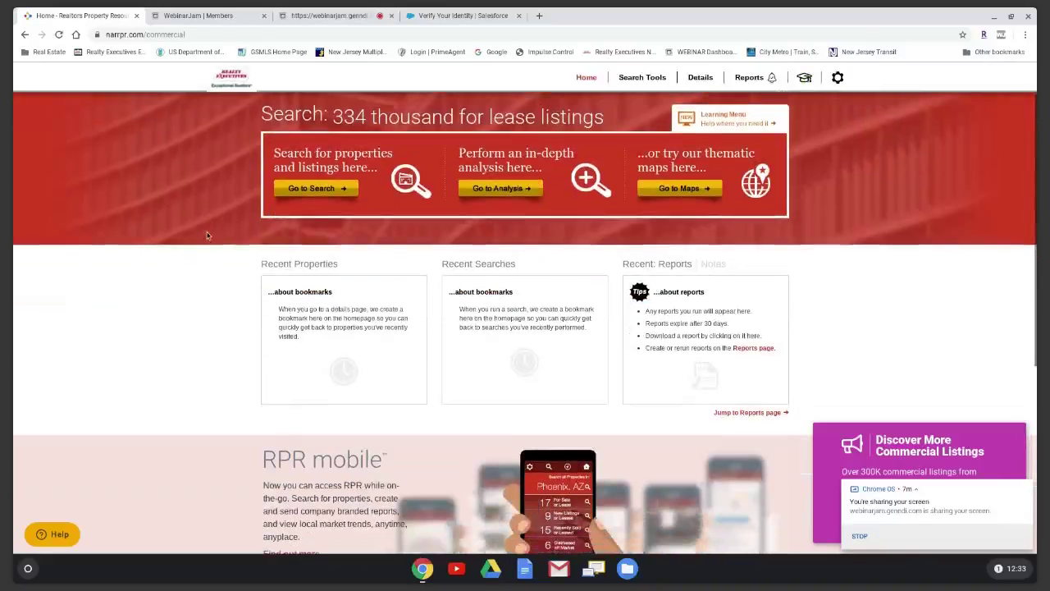
{"action": "scroll", "coordinate": [207, 235], "scroll_direction": "down", "scroll_amount": 1}
{"action": "scroll", "coordinate": [207, 236], "scroll_direction": "down", "scroll_amount": 2}
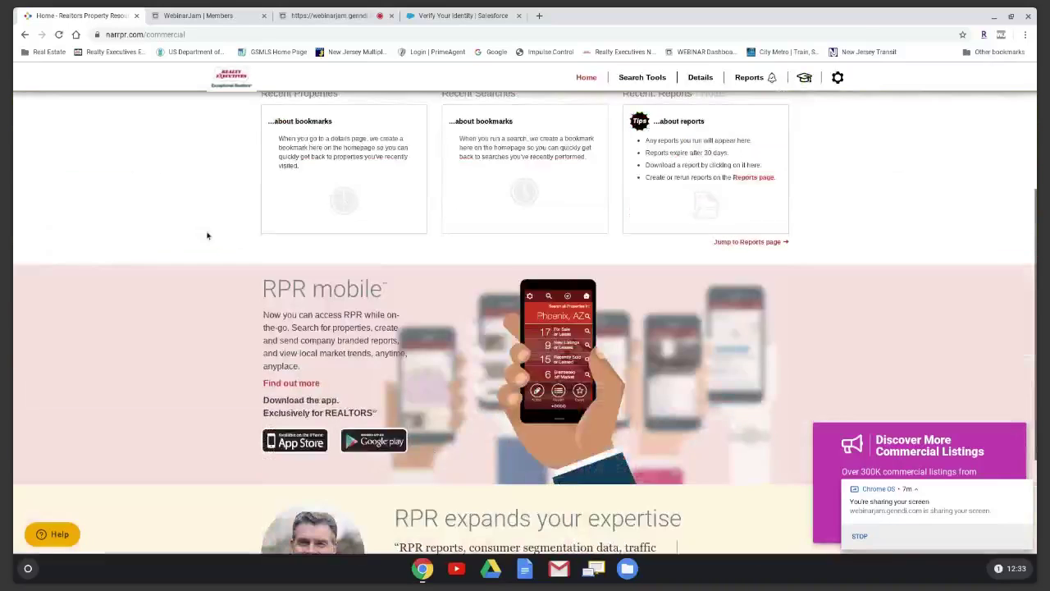
{"action": "scroll", "coordinate": [206, 235], "scroll_direction": "up", "scroll_amount": 3}
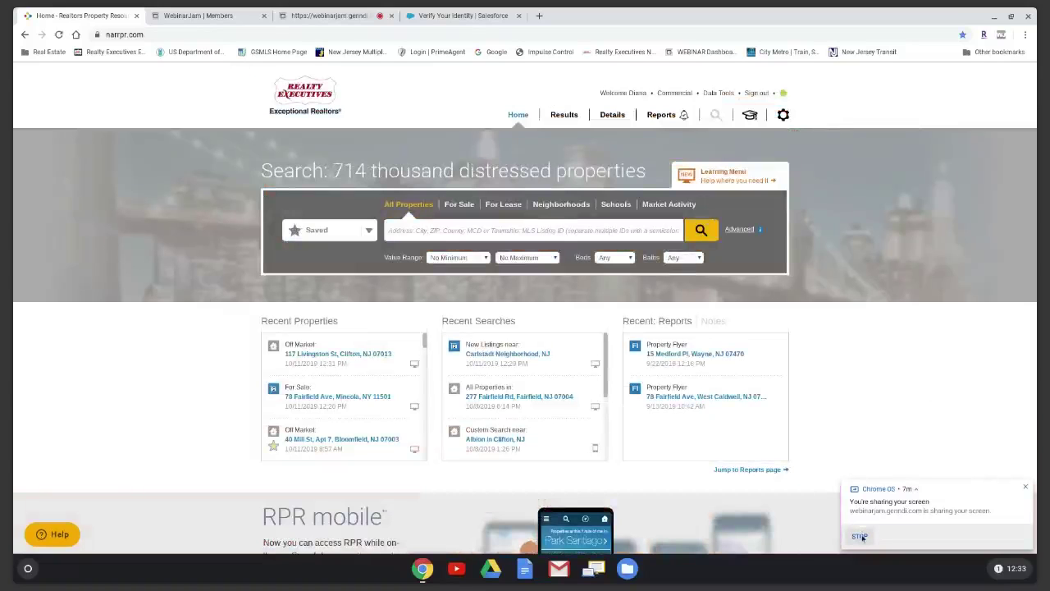
Switch to the WebinarJam live broadcast page.
{"action": "left_click", "coordinate": [315, 17]}
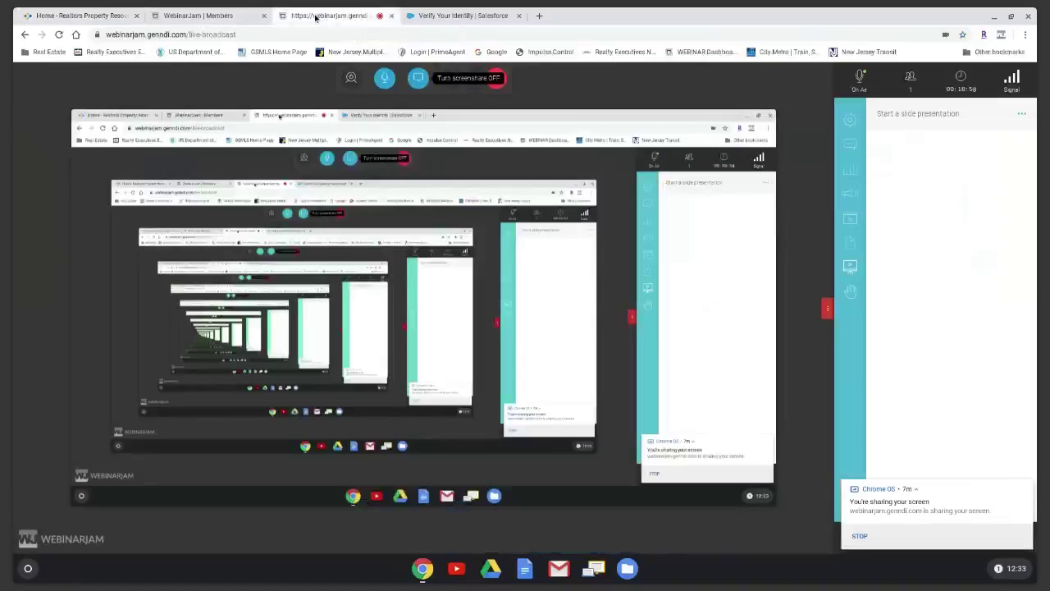